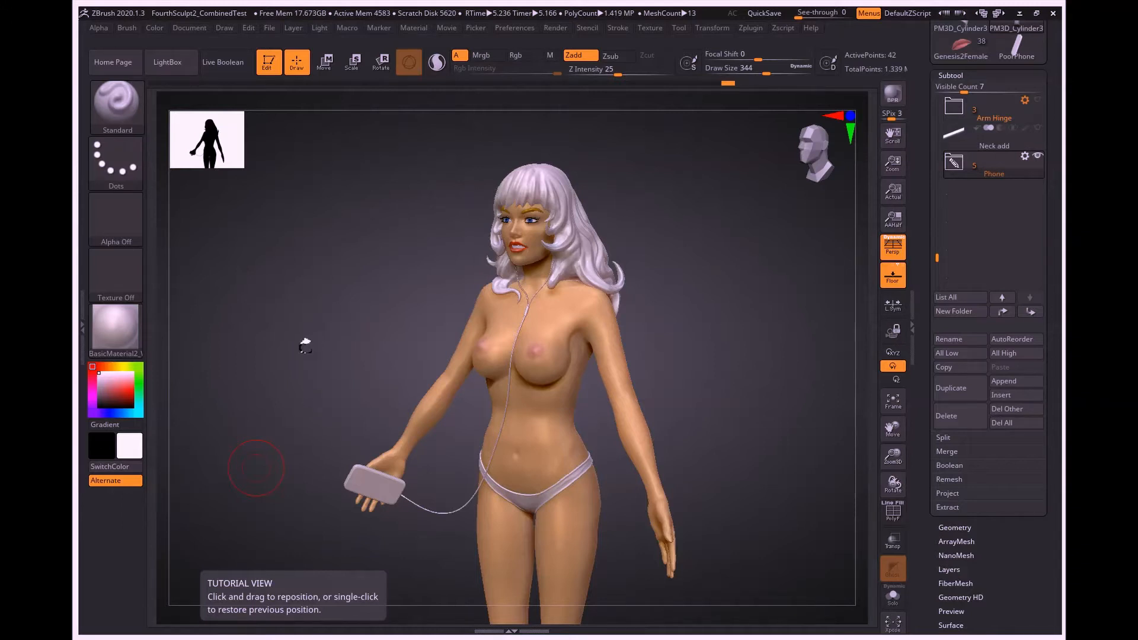
pyautogui.click(297, 364)
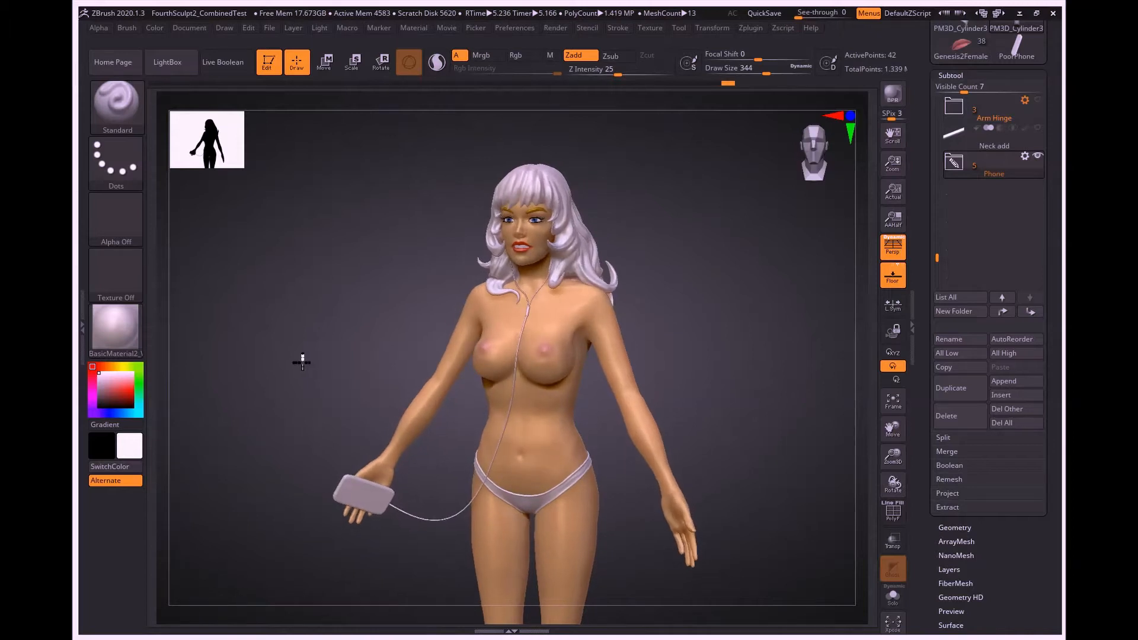
pyautogui.moveTo(302, 362); pyautogui.dragTo(305, 367)
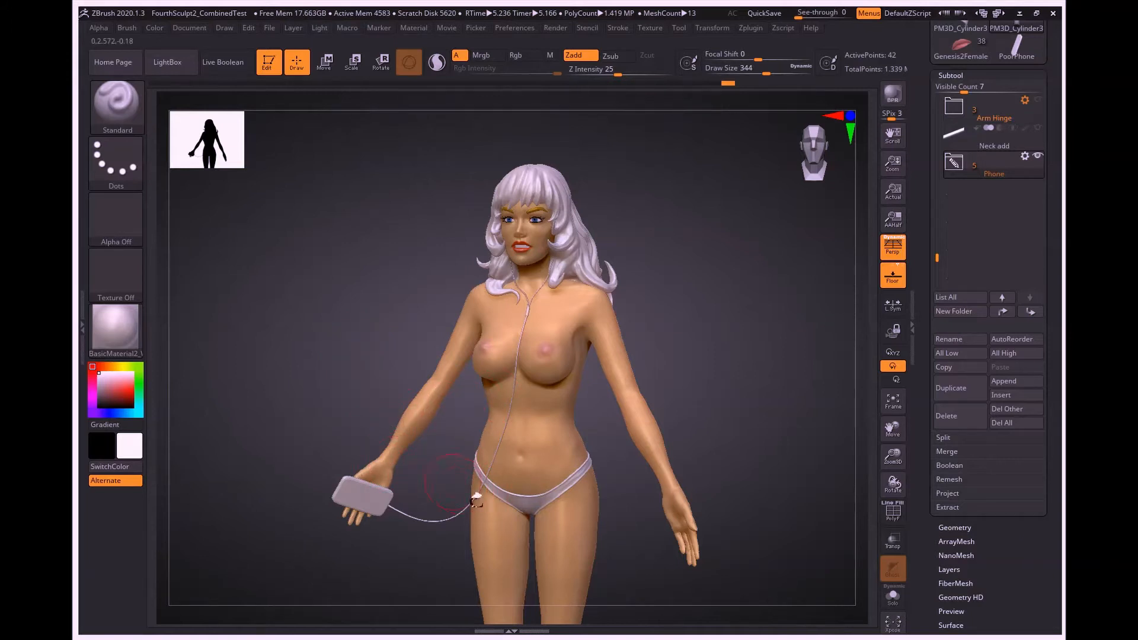
pyautogui.moveTo(327, 345)
pyautogui.mouseDown()
pyautogui.moveTo(346, 353)
pyautogui.moveTo(318, 348)
pyautogui.moveTo(354, 367)
pyautogui.moveTo(350, 326)
pyautogui.moveTo(341, 348)
pyautogui.moveTo(328, 328)
pyautogui.moveTo(319, 356)
pyautogui.mouseUp()
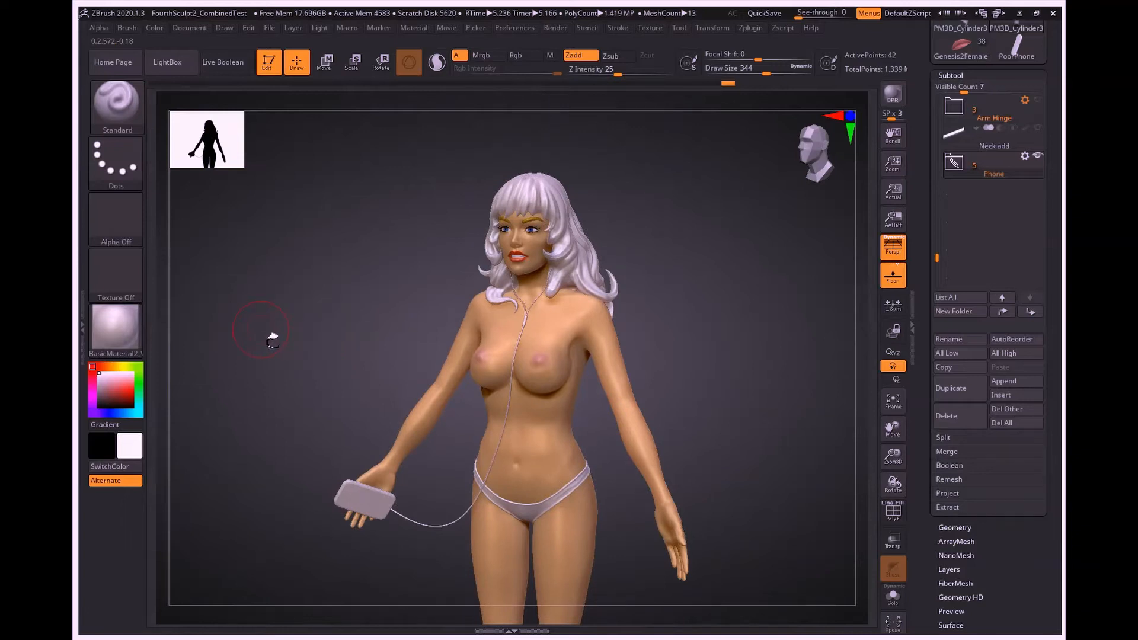
# Append a Sphere3D subtool to the figure.
pyautogui.click(1020, 386)
pyautogui.click(997, 382)
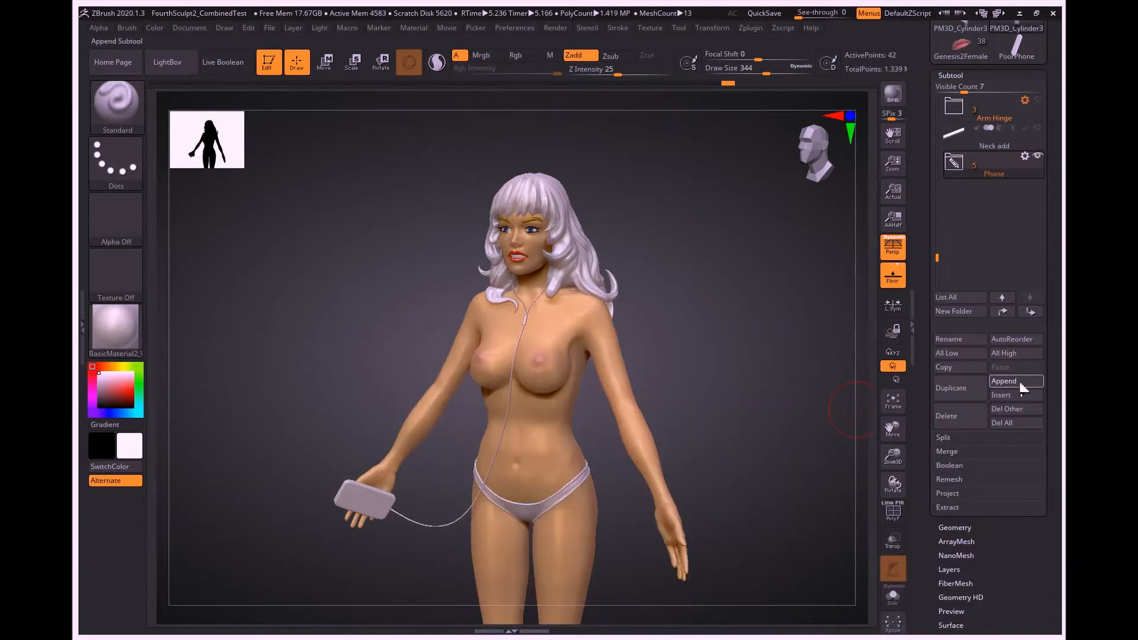
pyautogui.click(1012, 386)
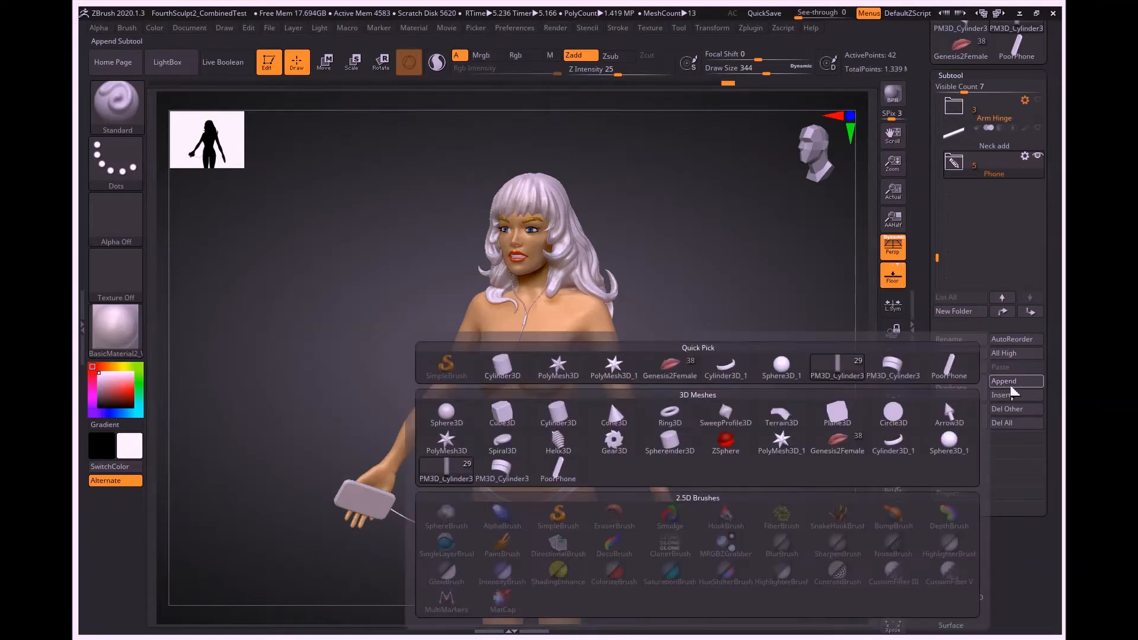
pyautogui.click(999, 383)
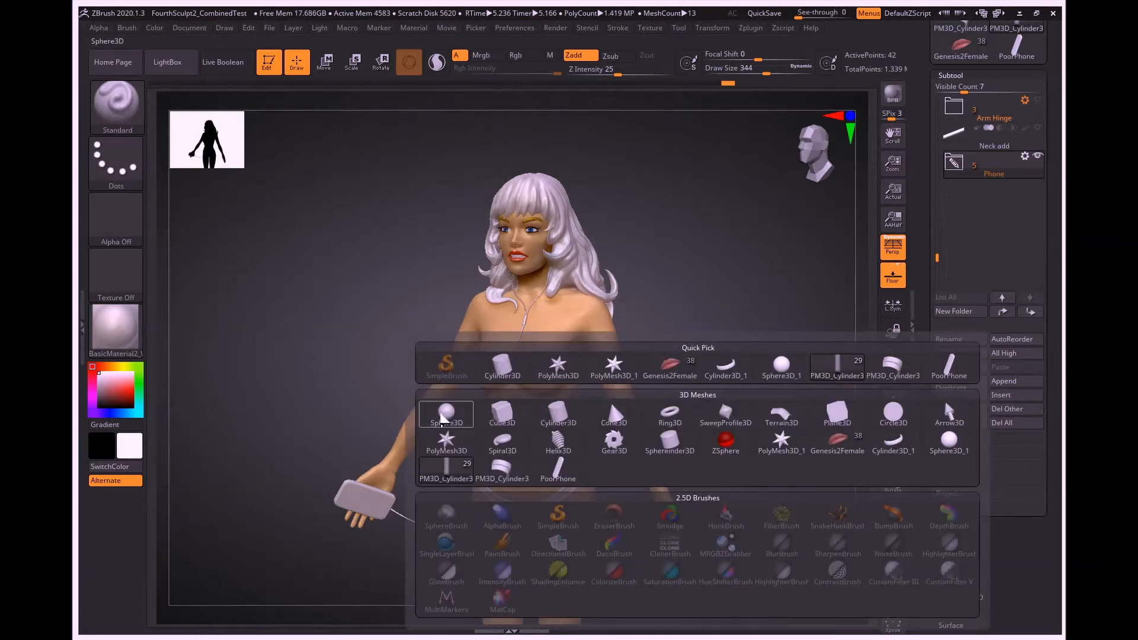
pyautogui.click(444, 415)
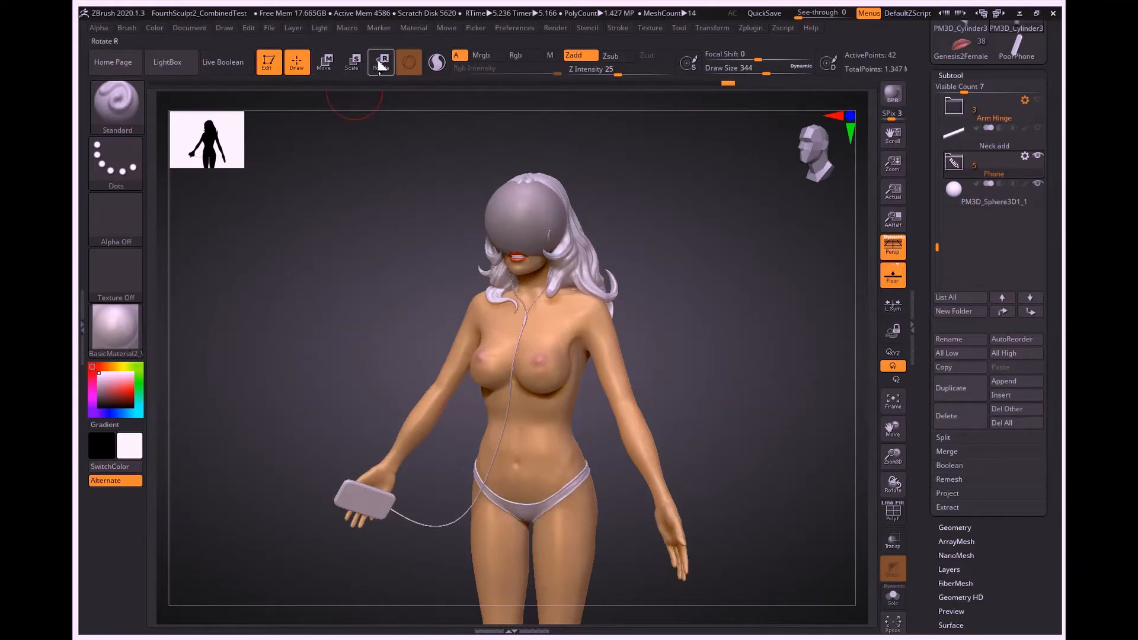
# Select the appended sphere and scale it down uniformly at the figure's head.
pyautogui.click(354, 61)
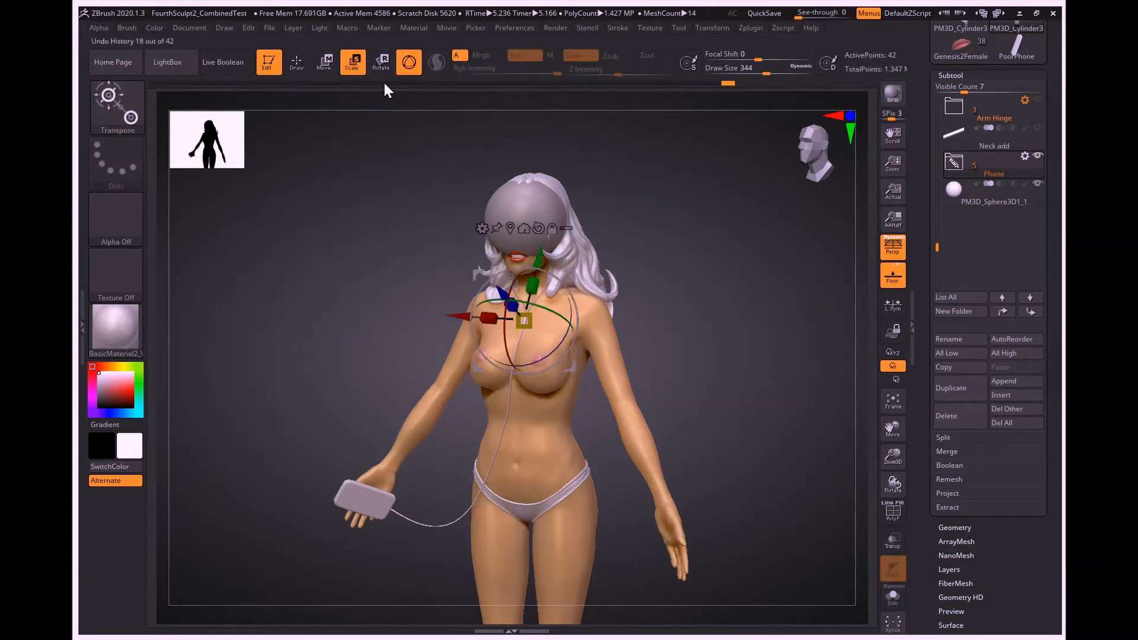
pyautogui.click(972, 194)
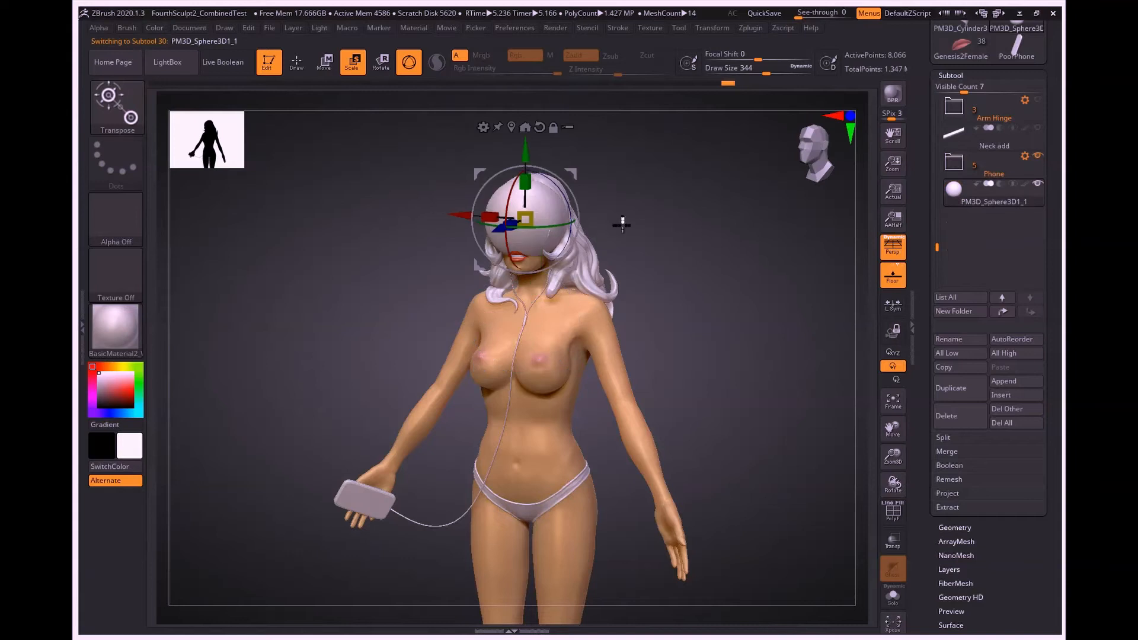
pyautogui.moveTo(533, 221); pyautogui.dragTo(530, 236)
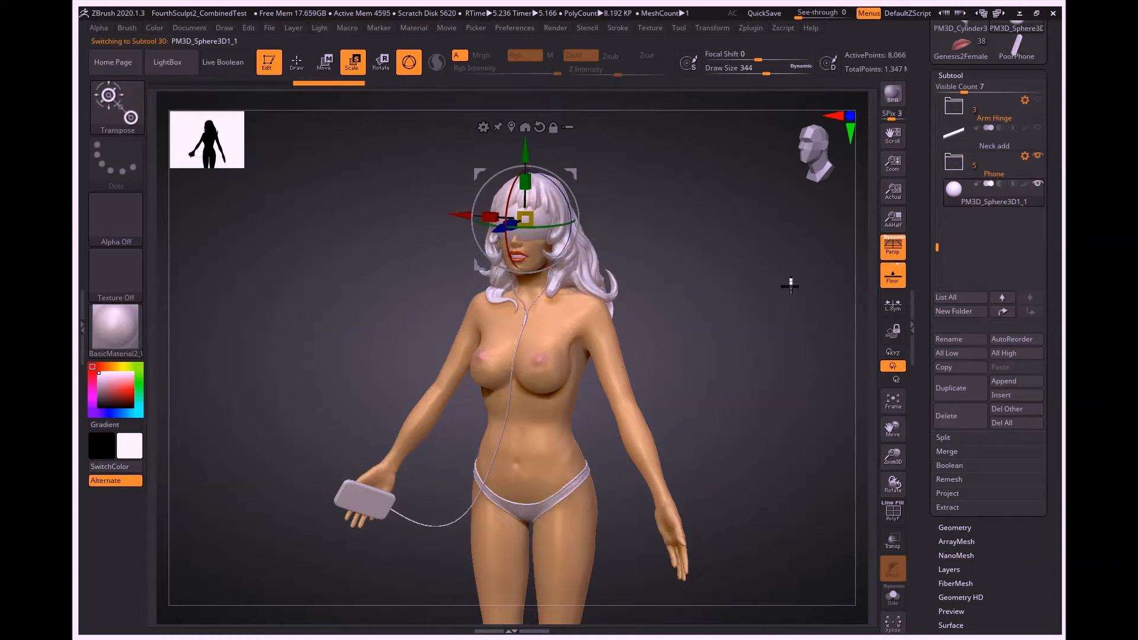
# Append a Ring3D subtool and rotate it upright so that it frames the head from the front.
pyautogui.click(1004, 381)
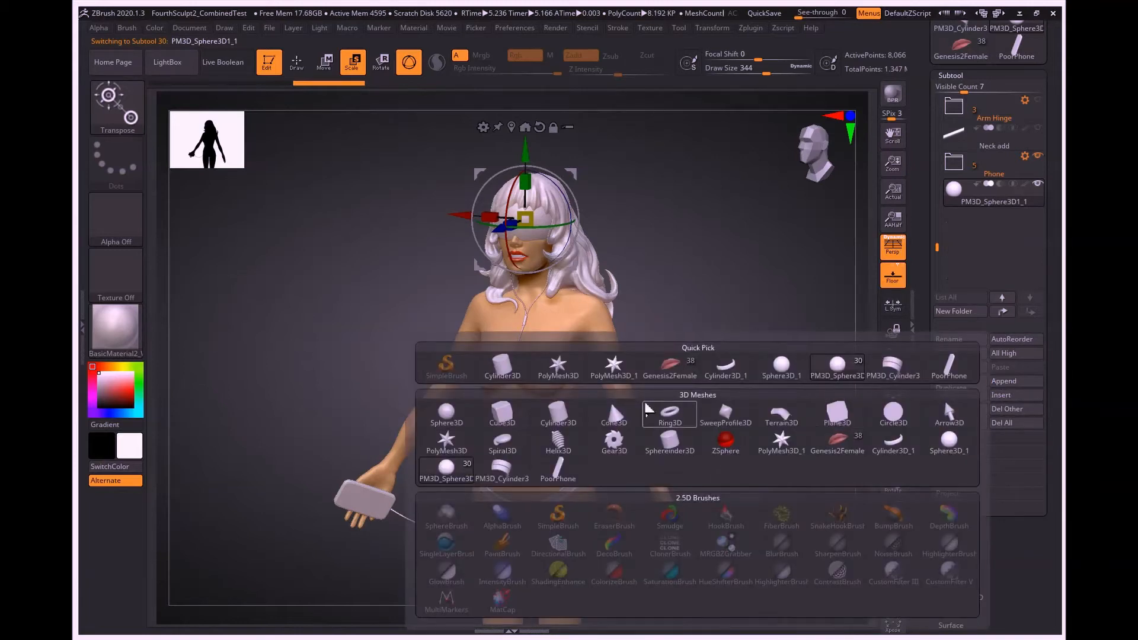
pyautogui.click(669, 414)
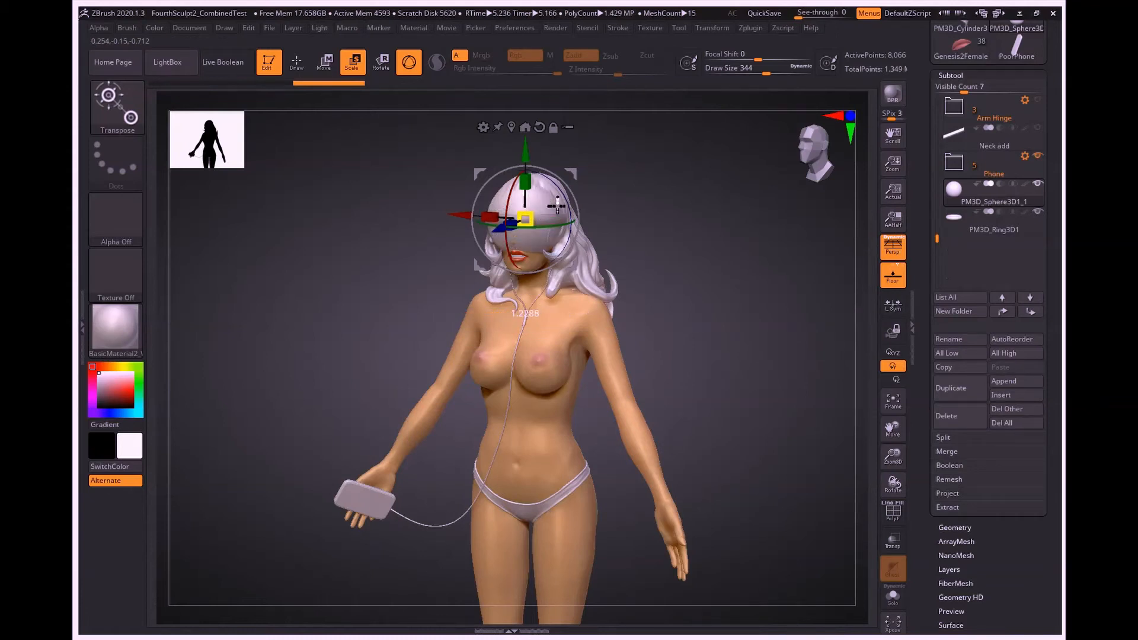
pyautogui.press('Down')
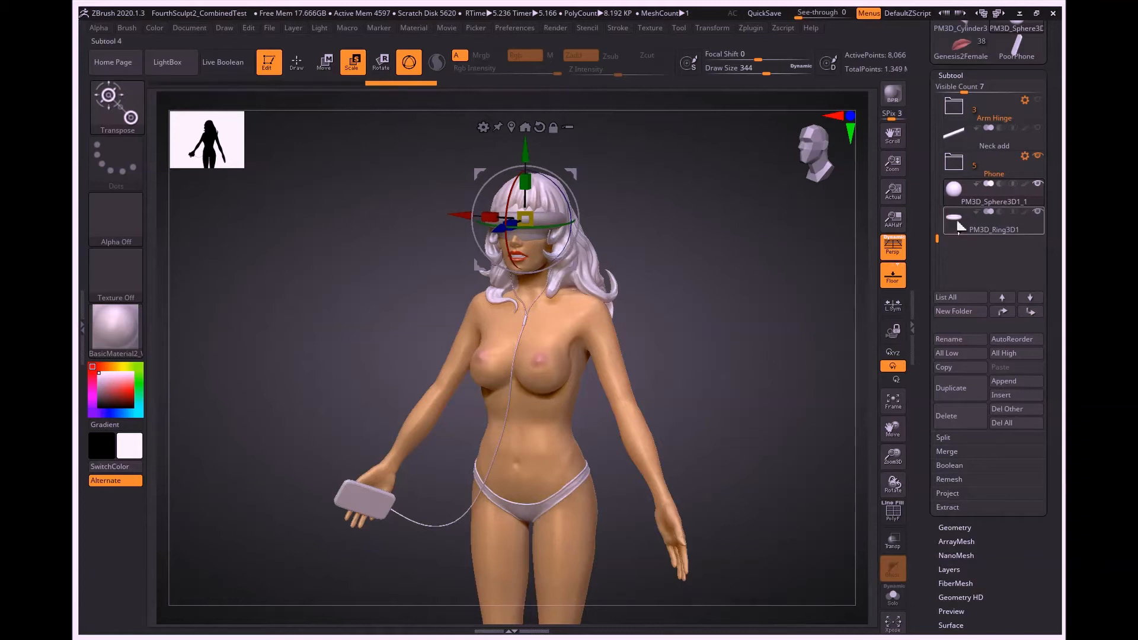
pyautogui.moveTo(552, 227); pyautogui.dragTo(643, 237)
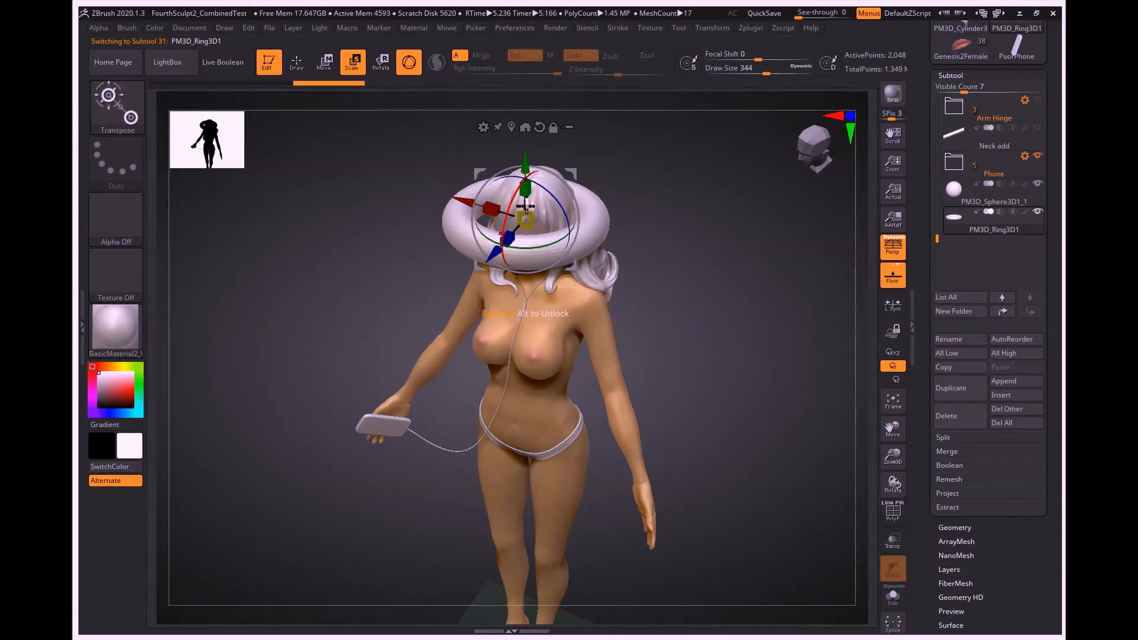
pyautogui.moveTo(526, 205); pyautogui.dragTo(517, 304)
pyautogui.moveTo(745, 343); pyautogui.dragTo(761, 324)
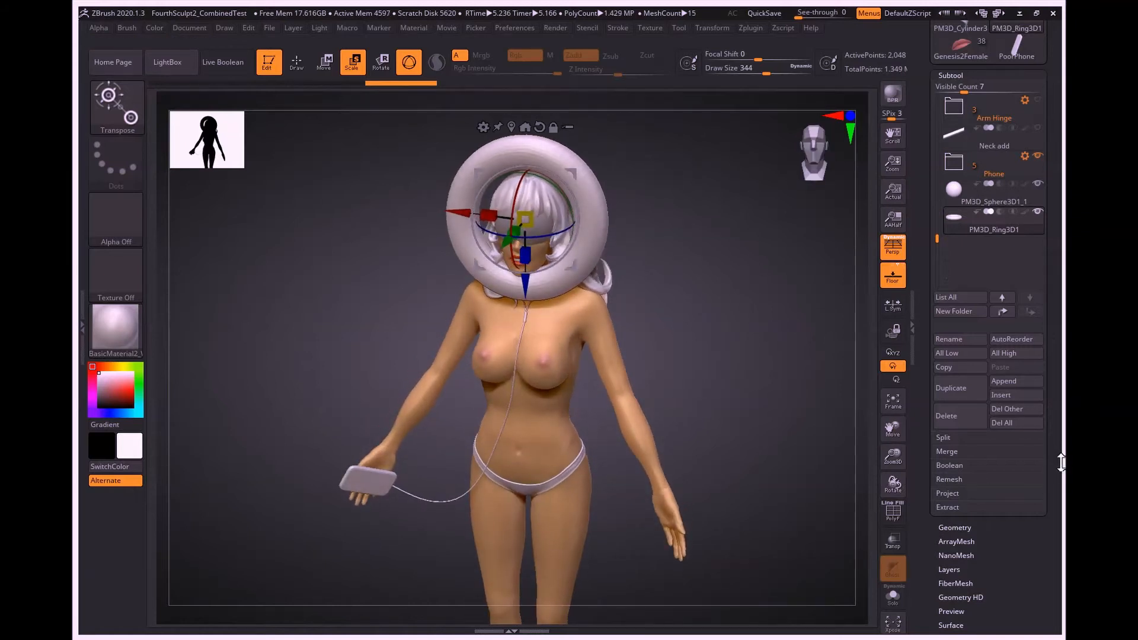
# Thin the upright ring around the head with a negative Inflate deformation.
pyautogui.moveTo(1061, 462); pyautogui.dragTo(989, 333)
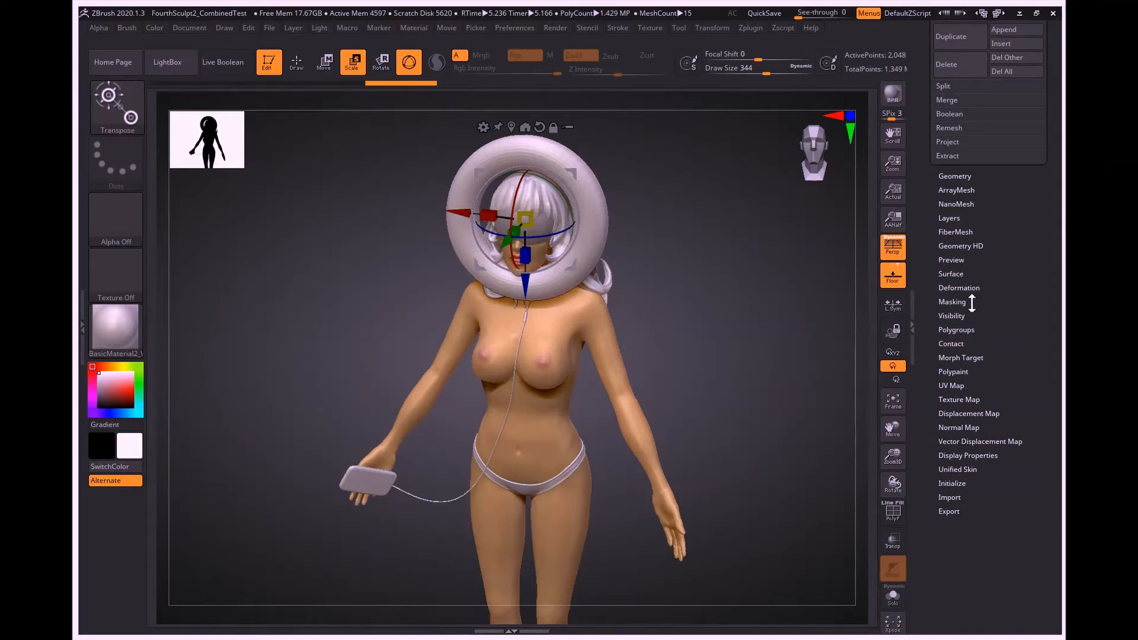
pyautogui.click(959, 288)
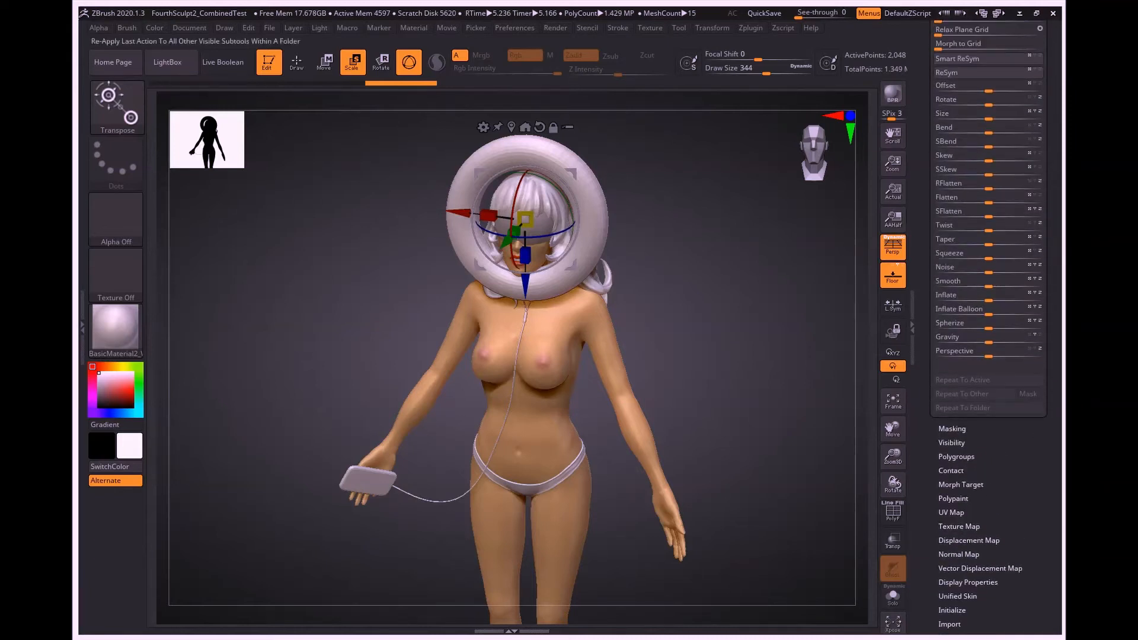
pyautogui.moveTo(989, 299)
pyautogui.mouseDown()
pyautogui.moveTo(932, 303)
pyautogui.moveTo(977, 305)
pyautogui.mouseUp()
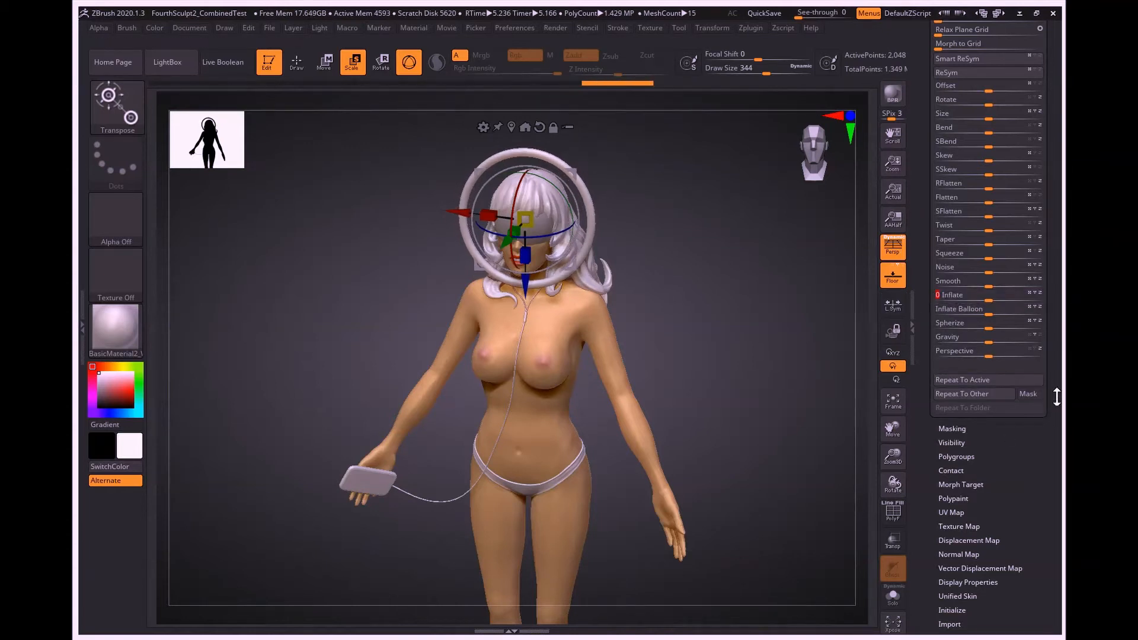
# Duplicate the thin ring and scale the copy up into a larger concentric outer ring.
pyautogui.scroll(8, 995, 356)
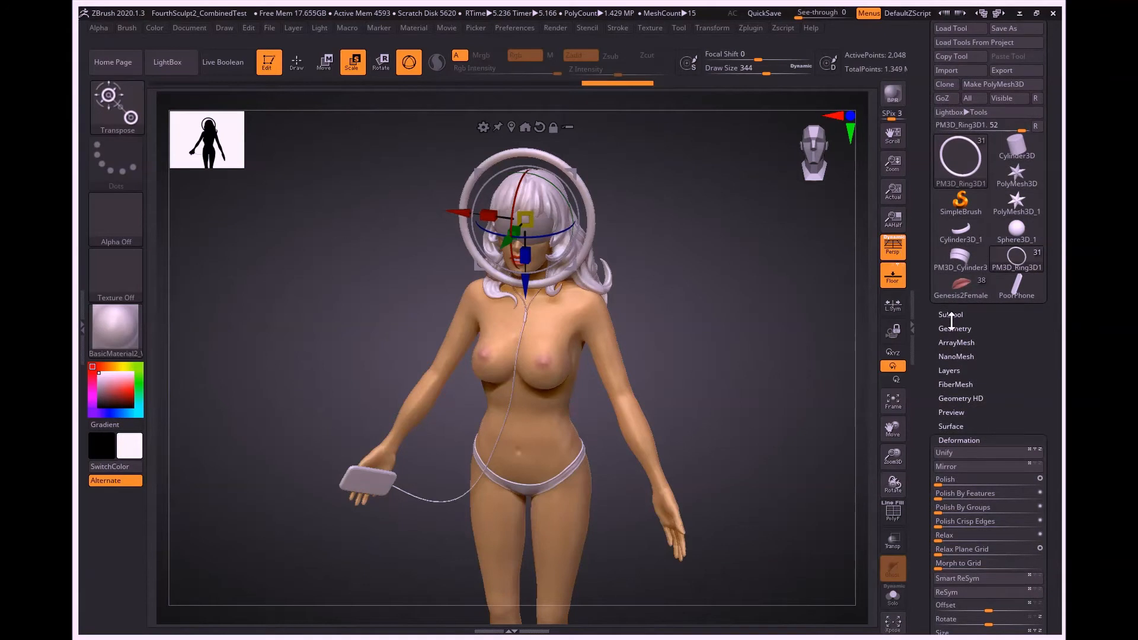
pyautogui.click(951, 316)
pyautogui.moveTo(1055, 398); pyautogui.dragTo(1054, 319)
pyautogui.click(972, 413)
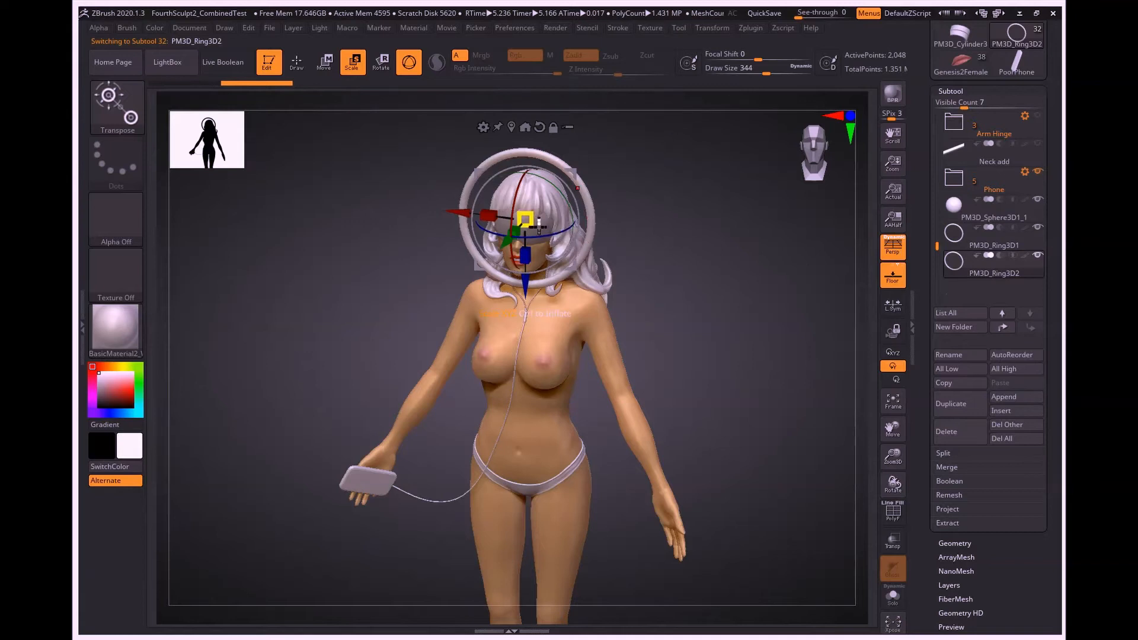
pyautogui.moveTo(525, 220); pyautogui.dragTo(600, 233)
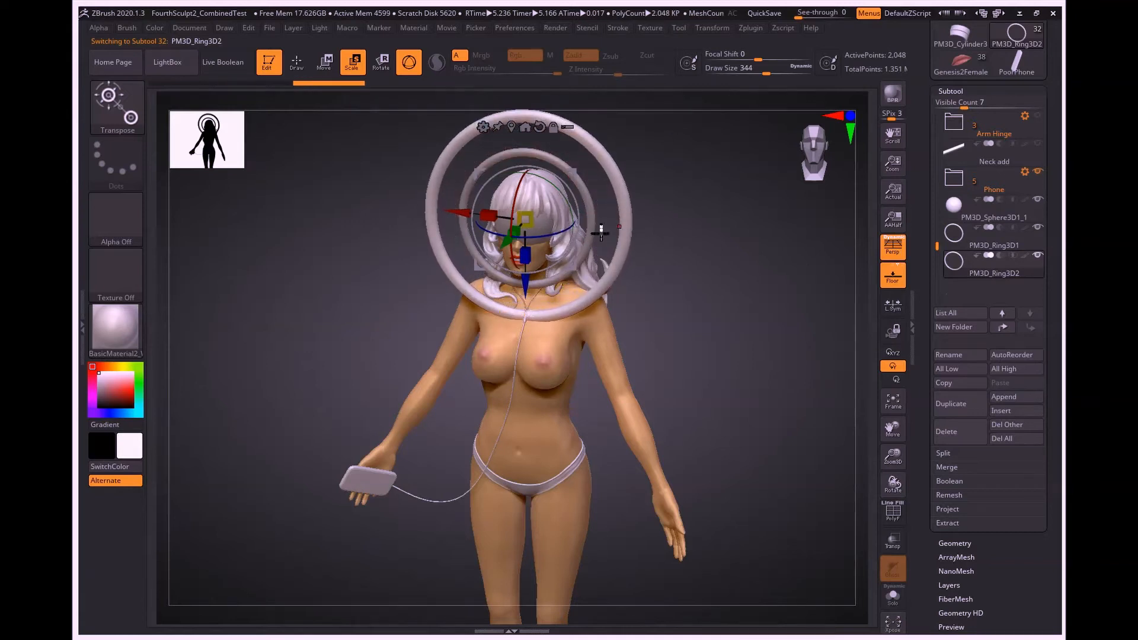
# Make the larger outer ring thinner with a negative Inflate deformation.
pyautogui.scroll(-10, 1058, 511)
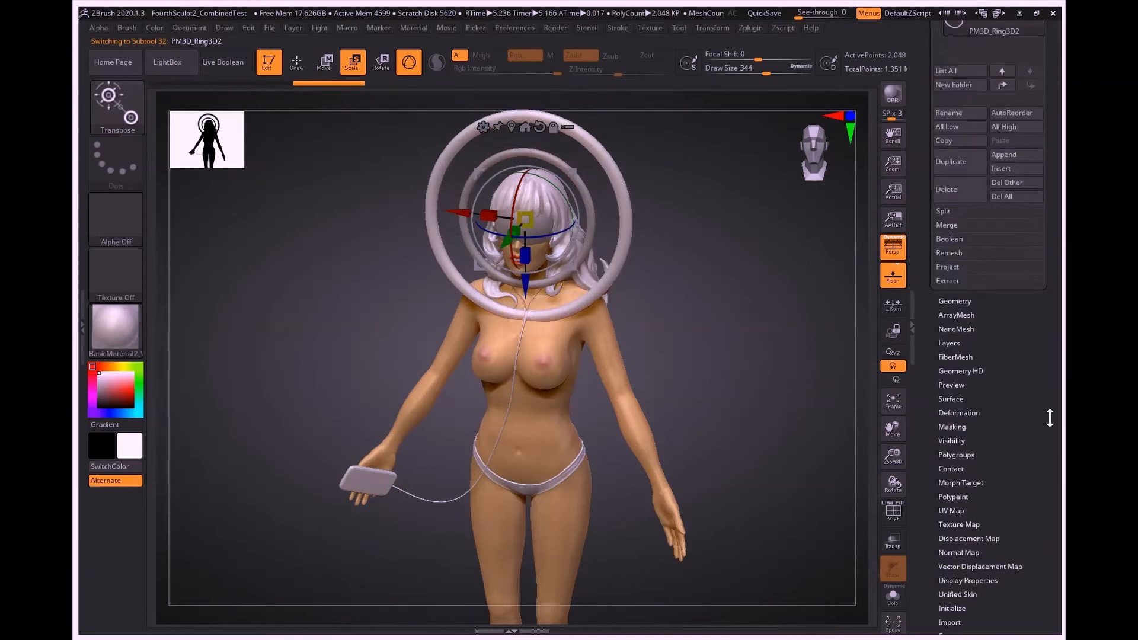
pyautogui.scroll(-3, 1027, 451)
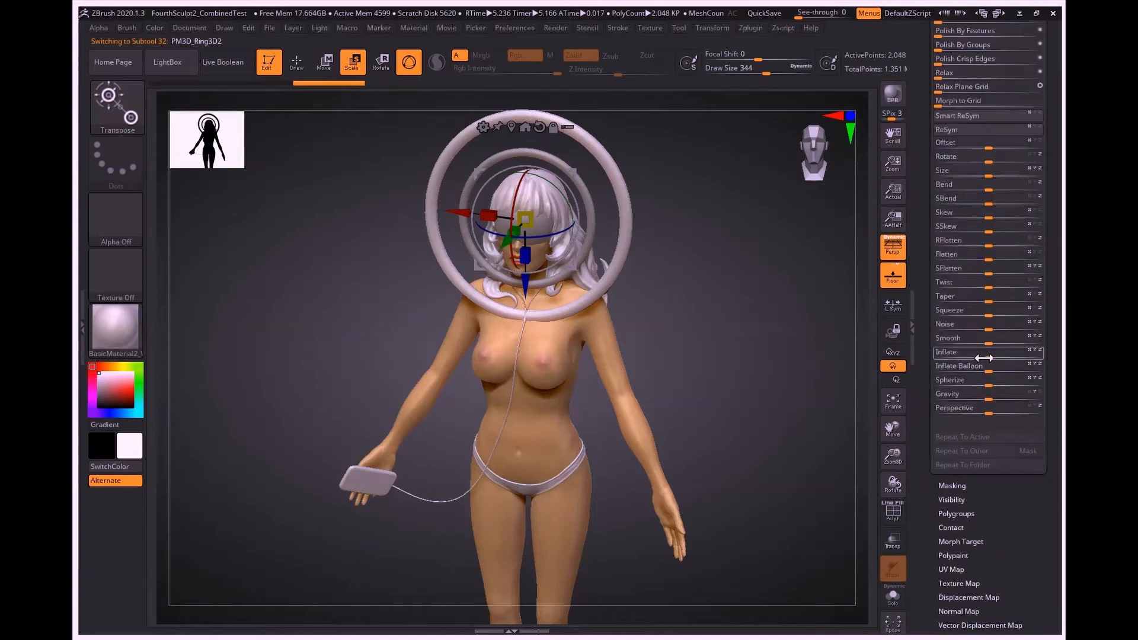
pyautogui.moveTo(988, 354)
pyautogui.mouseDown()
pyautogui.moveTo(955, 355)
pyautogui.moveTo(1010, 370)
pyautogui.mouseUp()
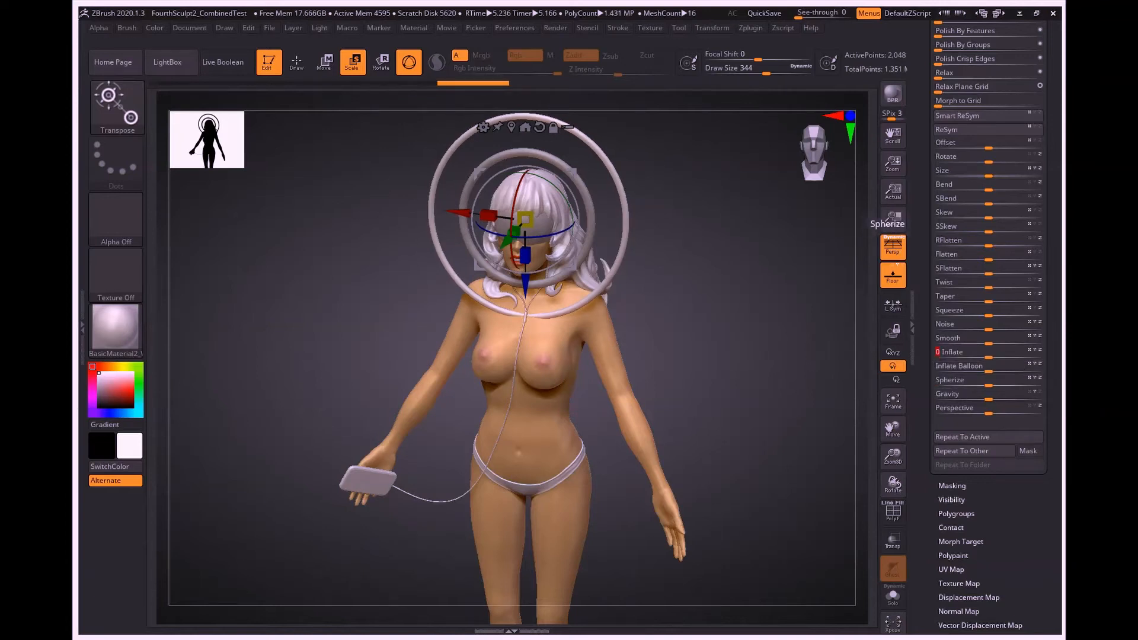
# Create a subtool folder named Hinge for the sphere and move both rings into it.
pyautogui.moveTo(1057, 336); pyautogui.dragTo(1041, 435)
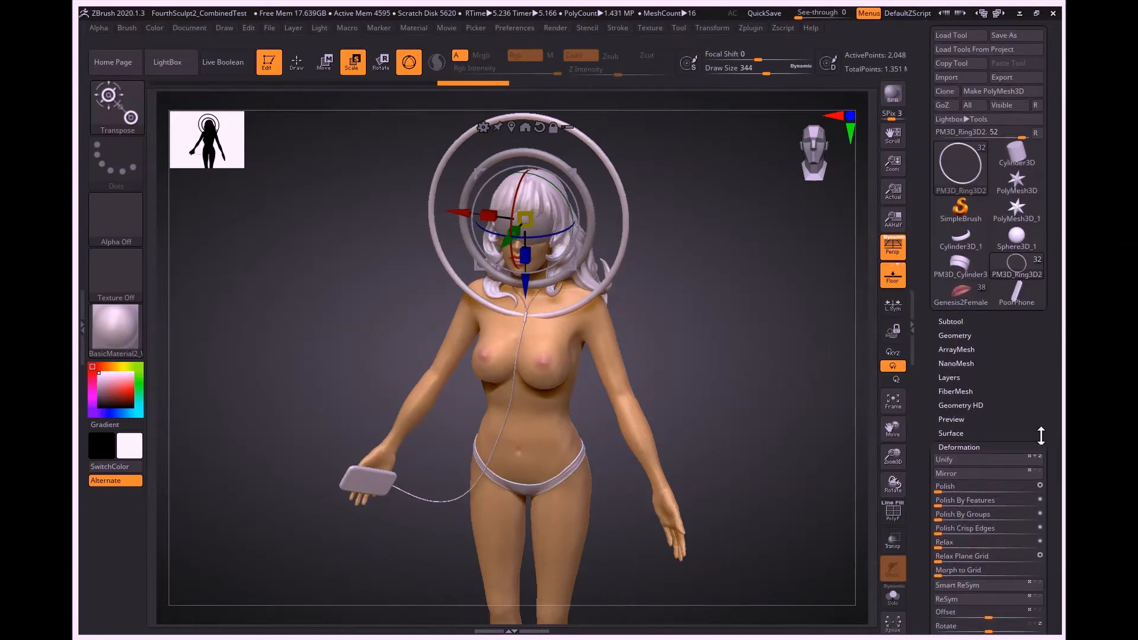
pyautogui.click(953, 321)
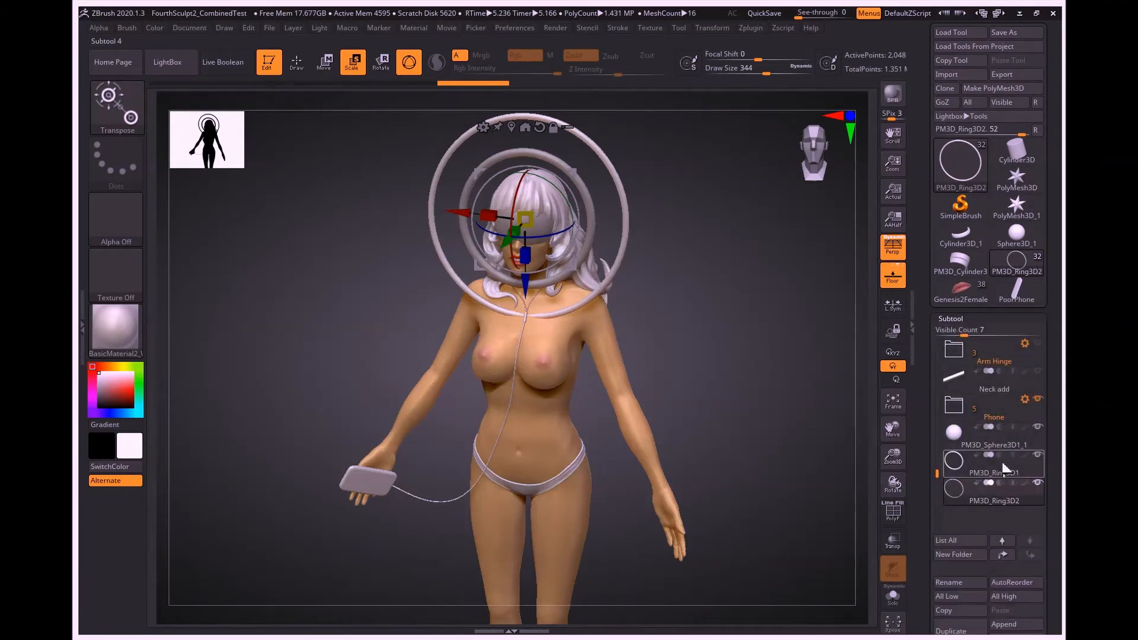
pyautogui.click(984, 438)
pyautogui.moveTo(1053, 520); pyautogui.dragTo(1047, 422)
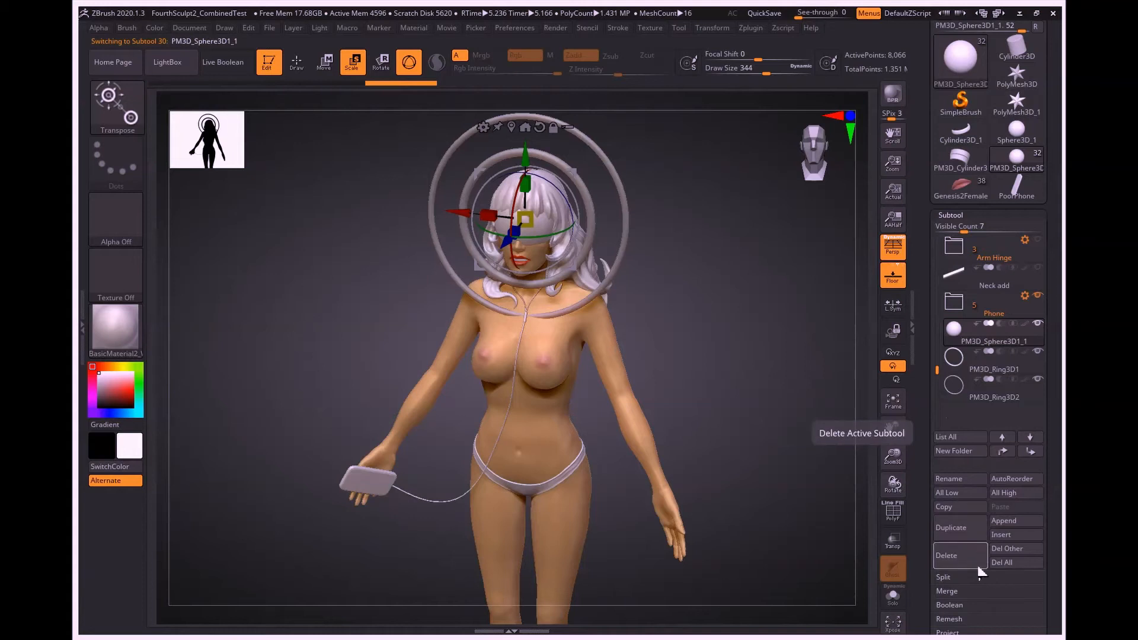
pyautogui.click(954, 452)
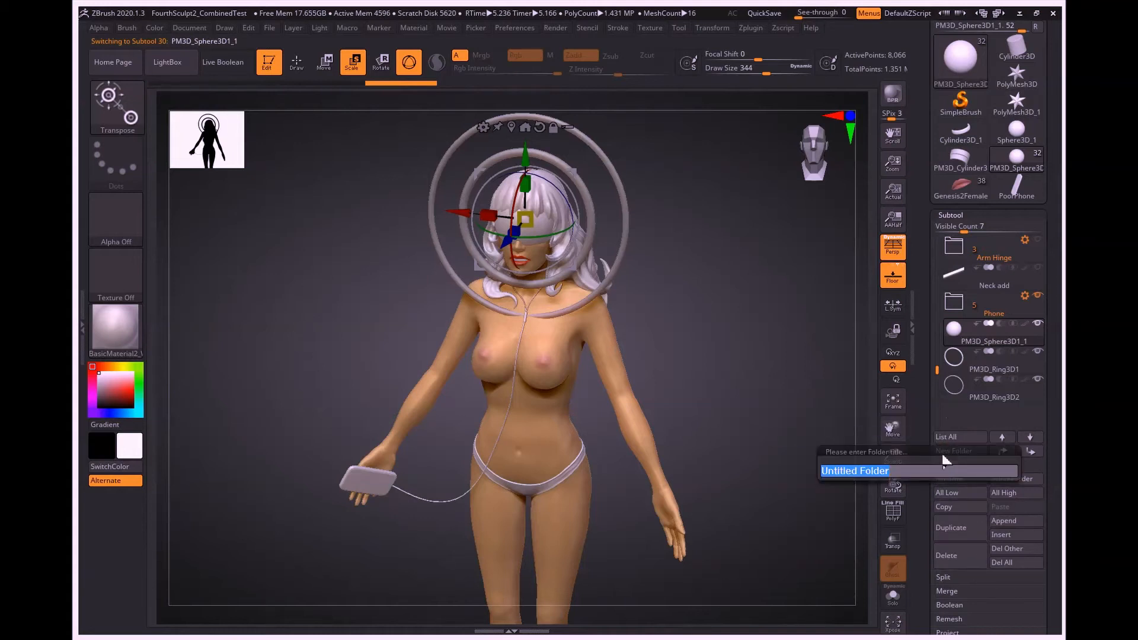
pyautogui.write('Hinge')
pyautogui.press('Return')
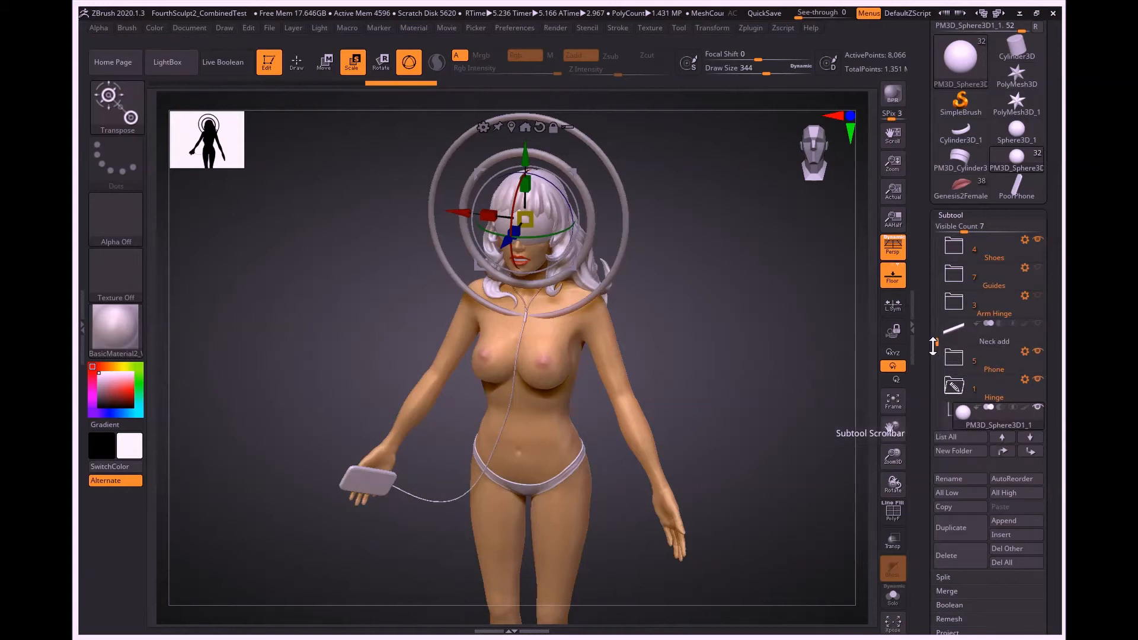
pyautogui.moveTo(934, 346); pyautogui.dragTo(962, 333)
pyautogui.moveTo(962, 385); pyautogui.dragTo(961, 355)
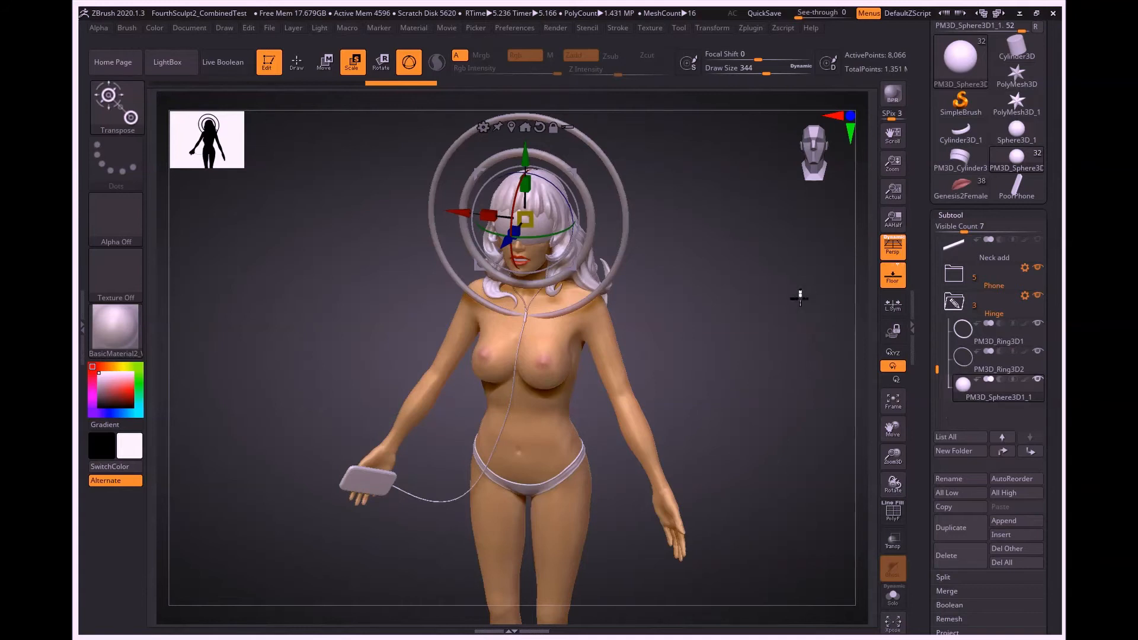
# Turn off perspective in a straight front view and apply Transpose Set to the Hinge folder.
pyautogui.moveTo(721, 288); pyautogui.dragTo(738, 272)
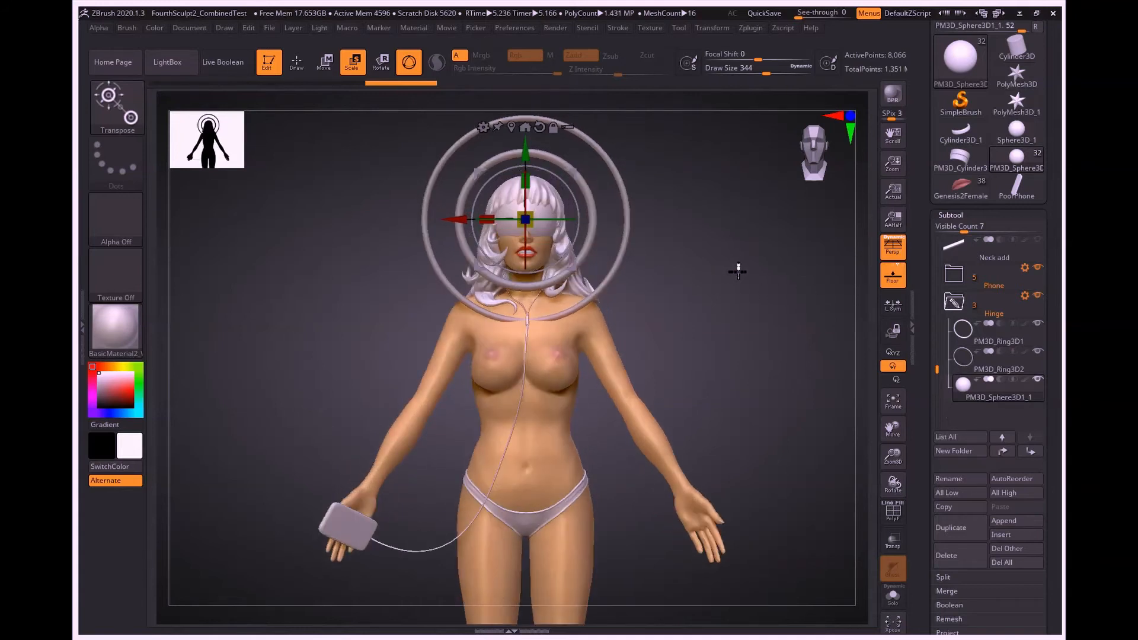
pyautogui.click(892, 246)
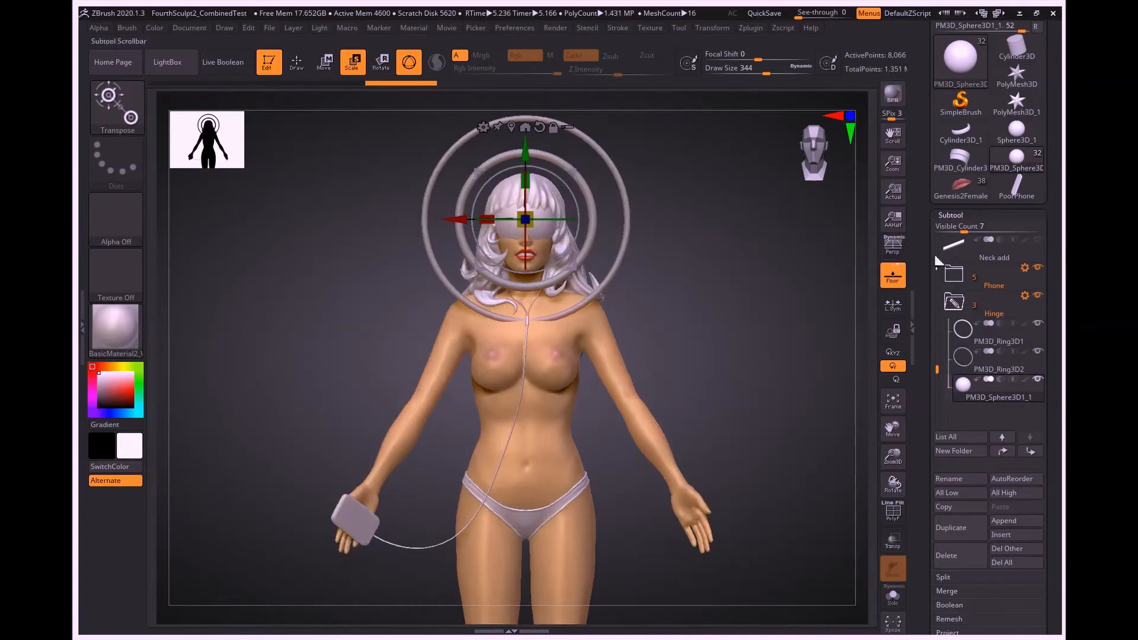
pyautogui.click(1025, 297)
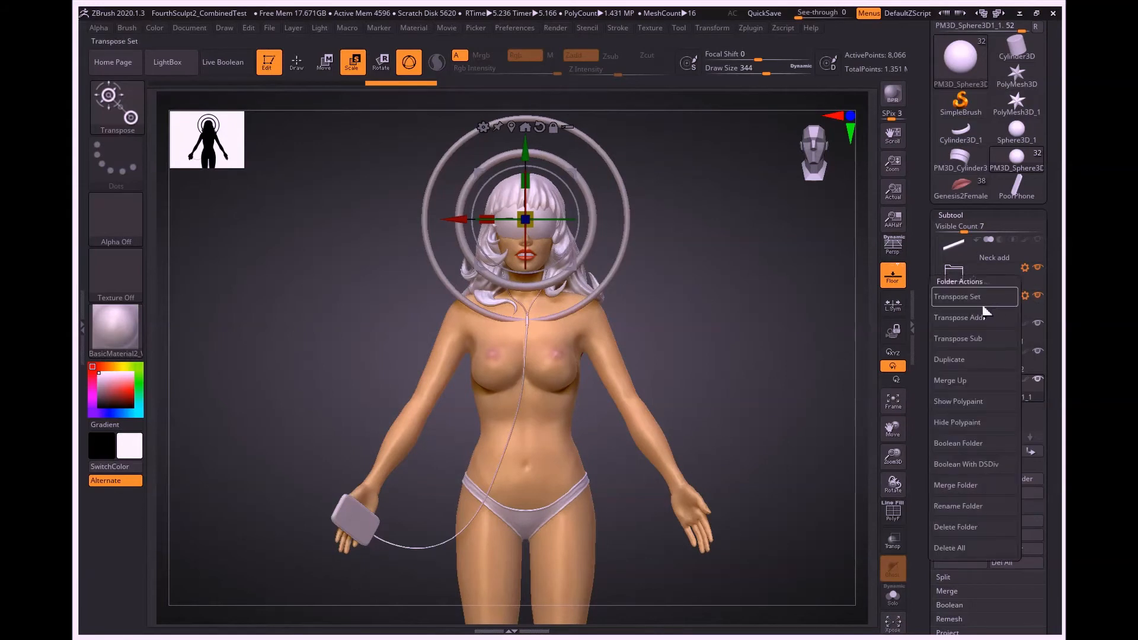
pyautogui.click(964, 298)
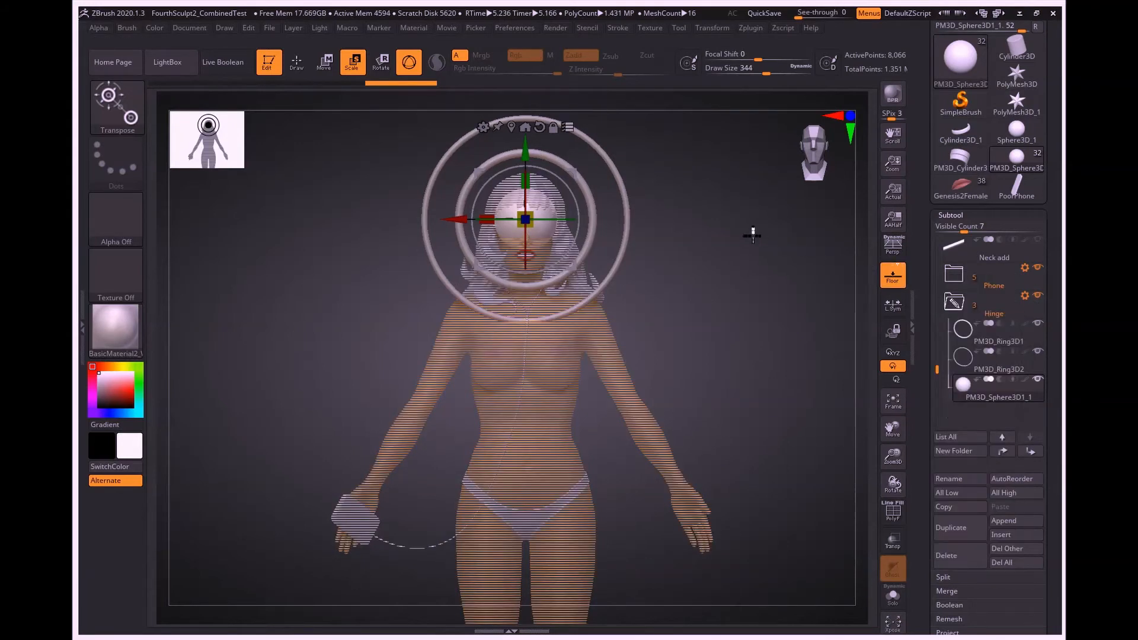
pyautogui.keyDown('alt'); pyautogui.moveTo(739, 234); pyautogui.dragTo(729, 272); pyautogui.keyUp('alt')
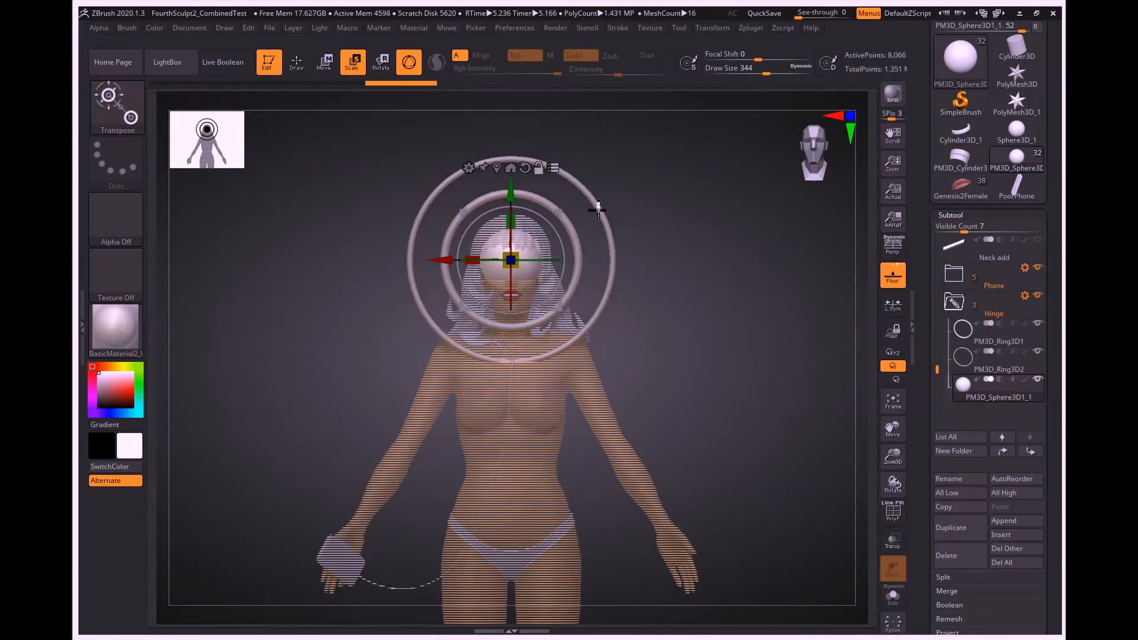
# Move the whole Hinge set from the head to the figure's right shoulder.
pyautogui.click(320, 64)
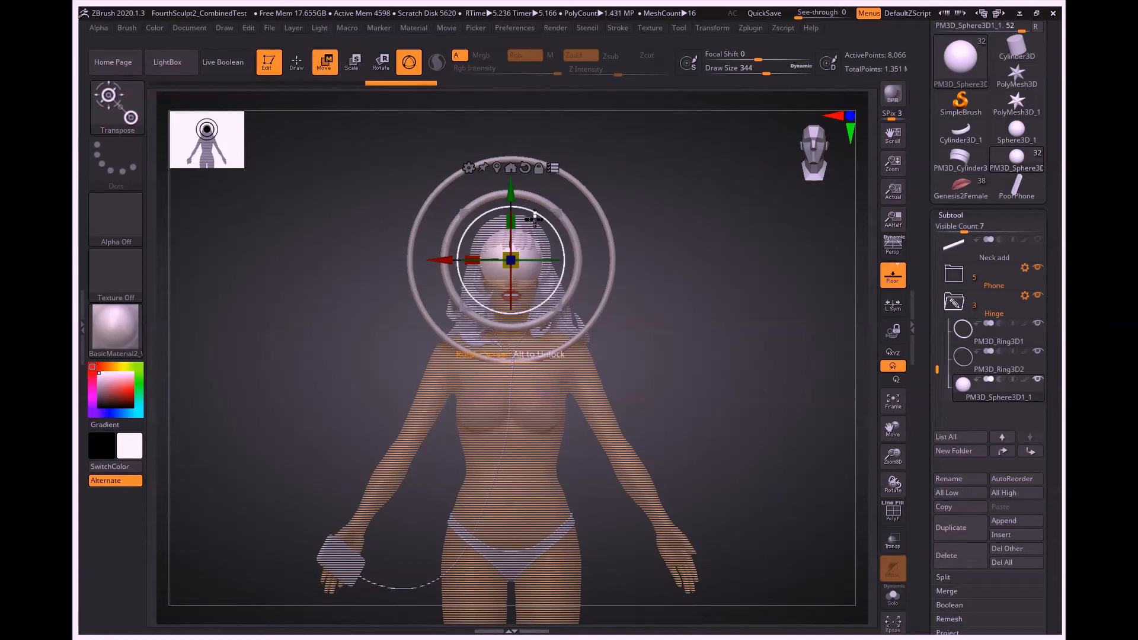
pyautogui.moveTo(567, 223); pyautogui.dragTo(500, 312)
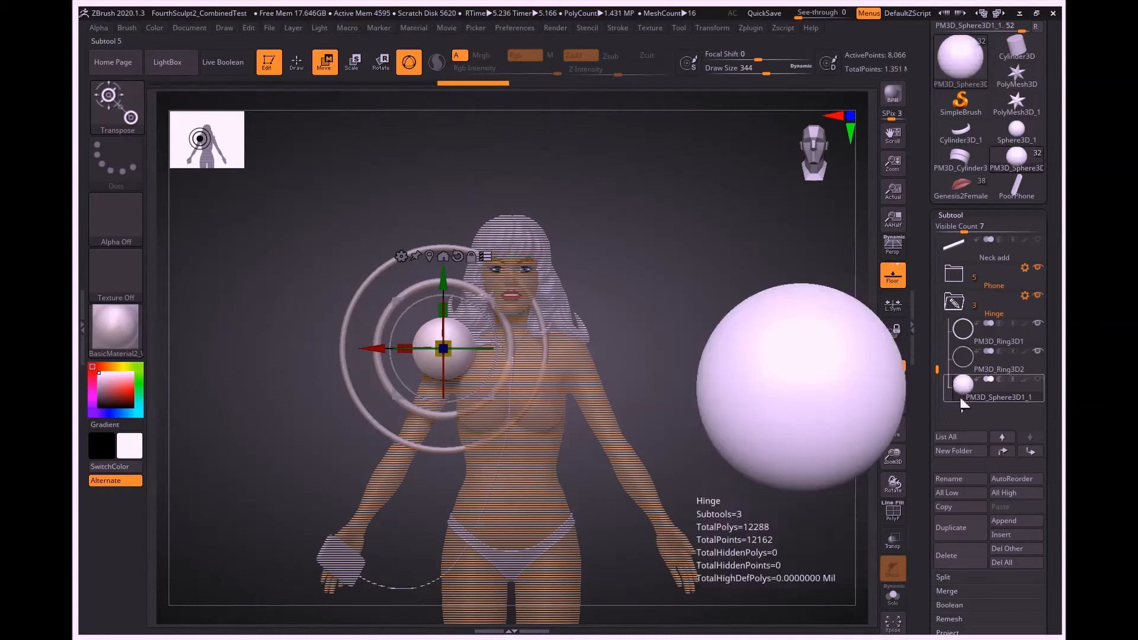
pyautogui.moveTo(448, 346)
pyautogui.mouseDown()
pyautogui.moveTo(505, 338)
pyautogui.moveTo(428, 384)
pyautogui.moveTo(487, 363)
pyautogui.mouseUp()
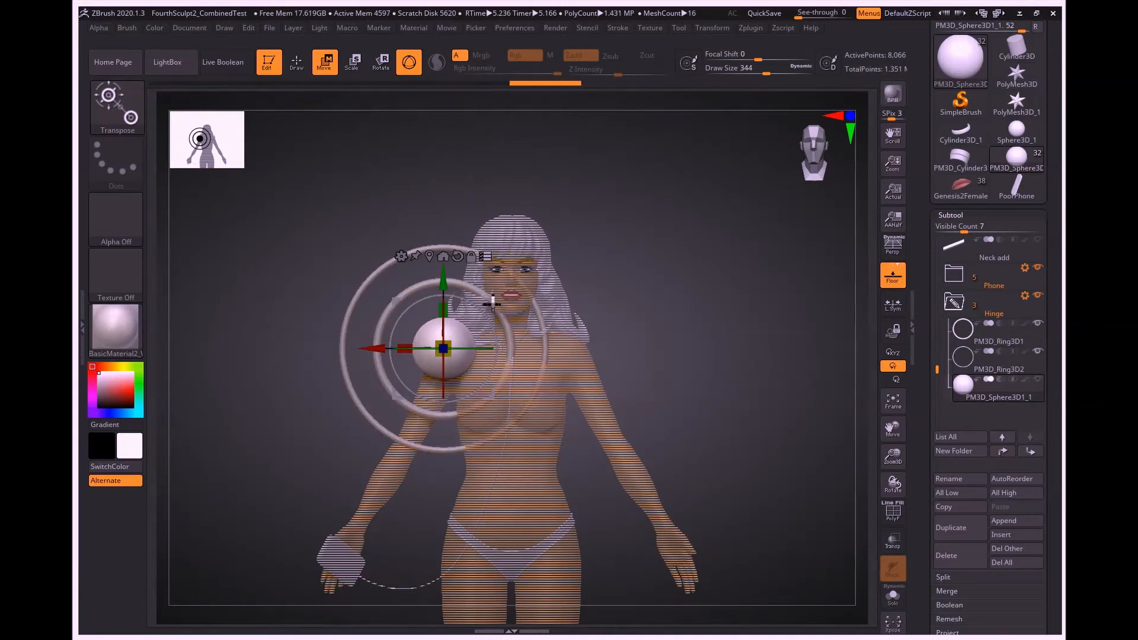
pyautogui.hotkey('ctrl', 'z')
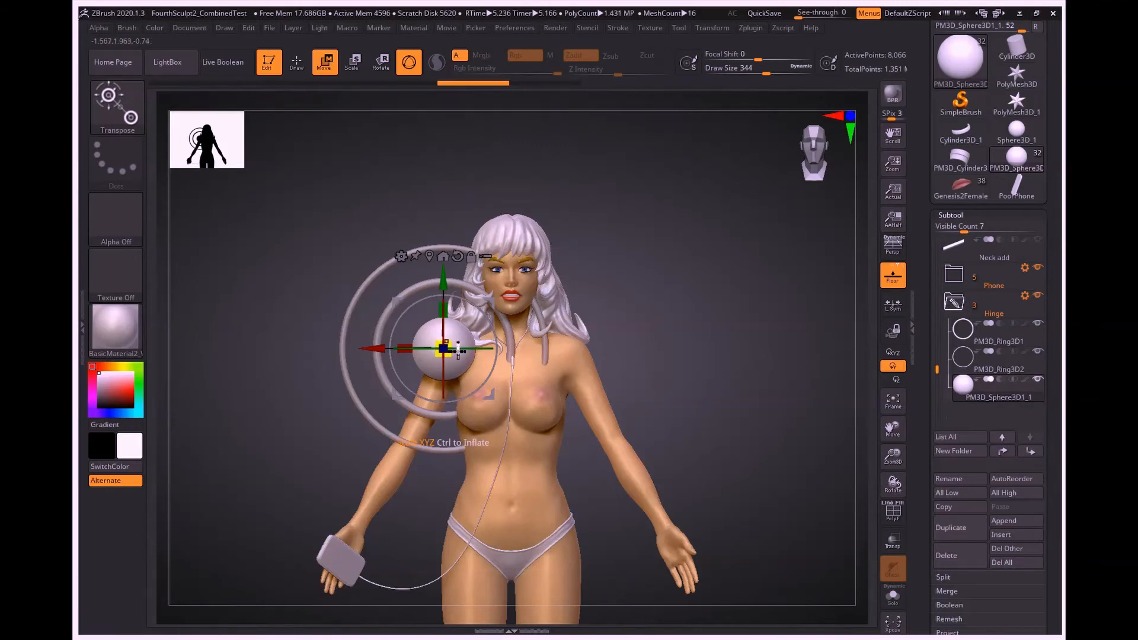
# Shrink the hinge sphere slightly and use Transpose Set on the Hinge folder to fit the assembly to the shoulder joint from front and side.
pyautogui.moveTo(458, 352); pyautogui.dragTo(449, 356)
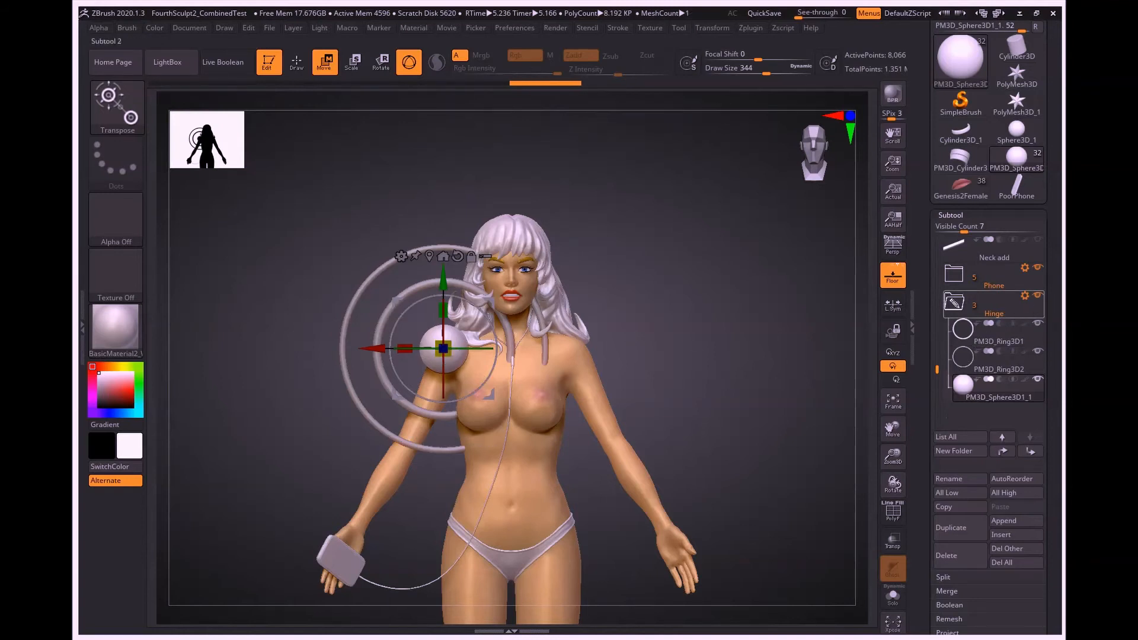
pyautogui.click(1025, 296)
pyautogui.click(990, 296)
pyautogui.moveTo(496, 309); pyautogui.dragTo(505, 317)
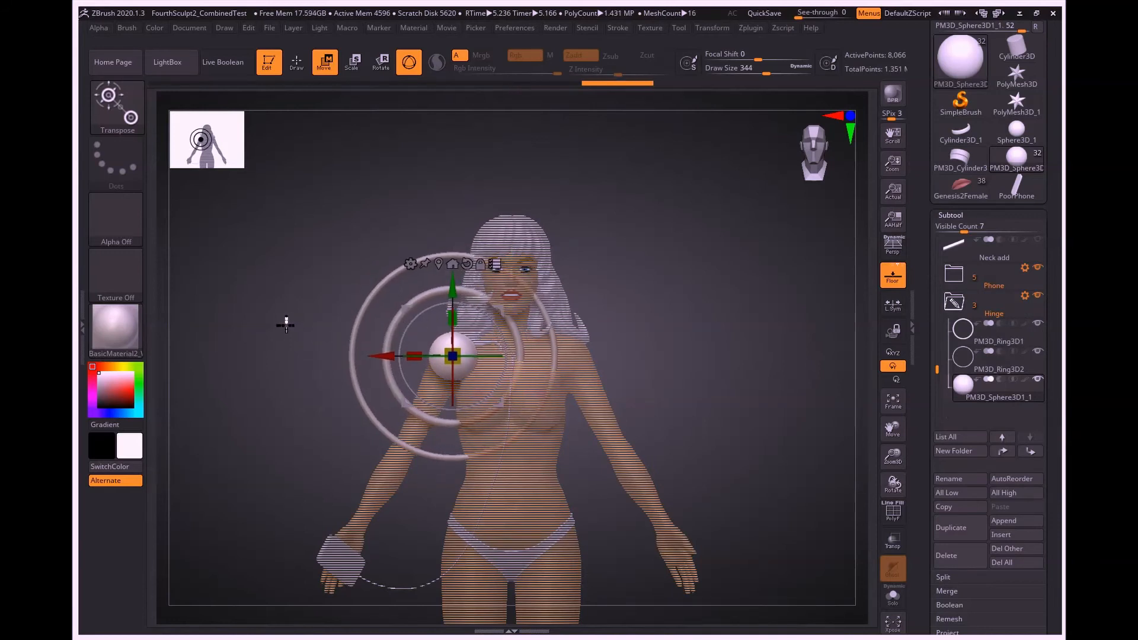
pyautogui.moveTo(286, 324); pyautogui.dragTo(348, 336)
pyautogui.moveTo(532, 363)
pyautogui.mouseDown()
pyautogui.moveTo(507, 362)
pyautogui.moveTo(531, 371)
pyautogui.mouseUp()
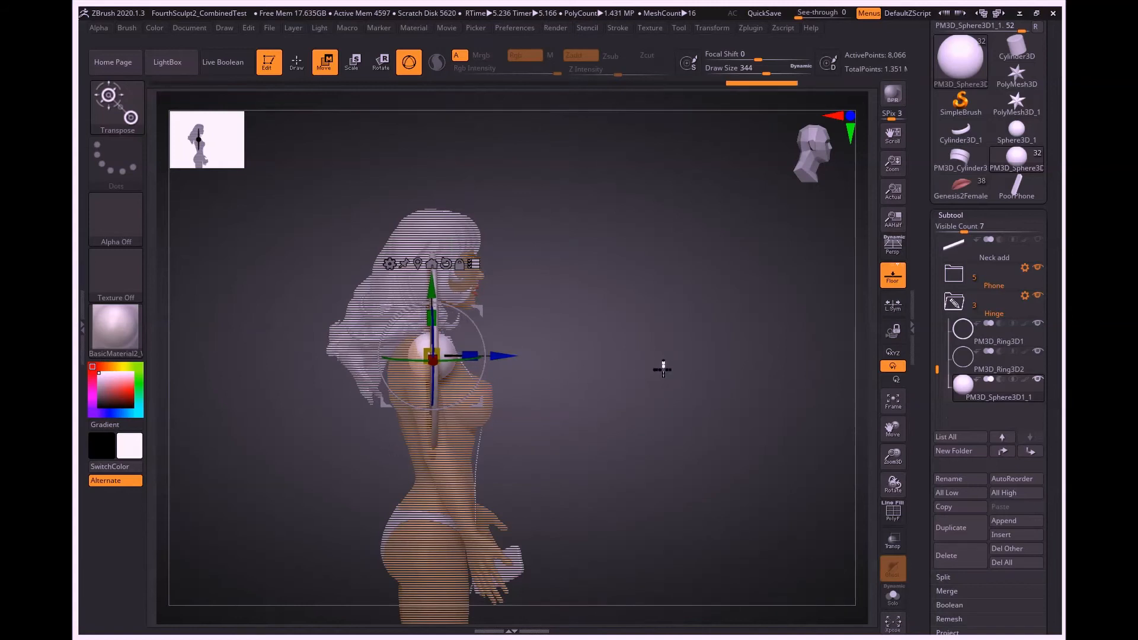
pyautogui.moveTo(663, 369); pyautogui.dragTo(591, 368)
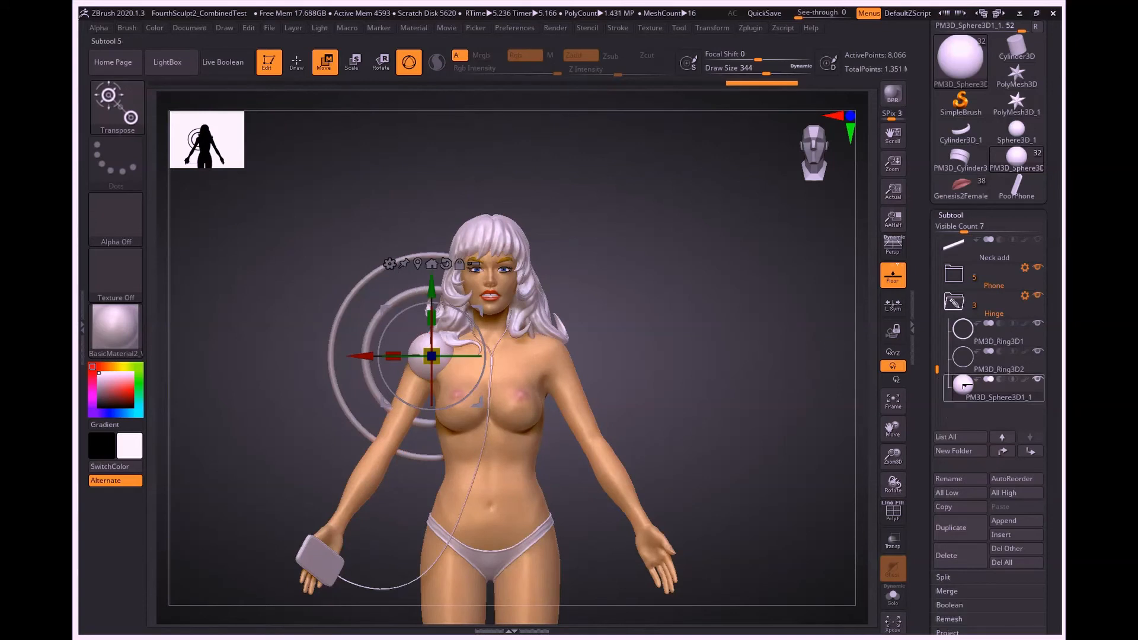
# Scale the outer ring up until it reaches the hand and thin it with a negative Inflate deformation.
pyautogui.click(984, 358)
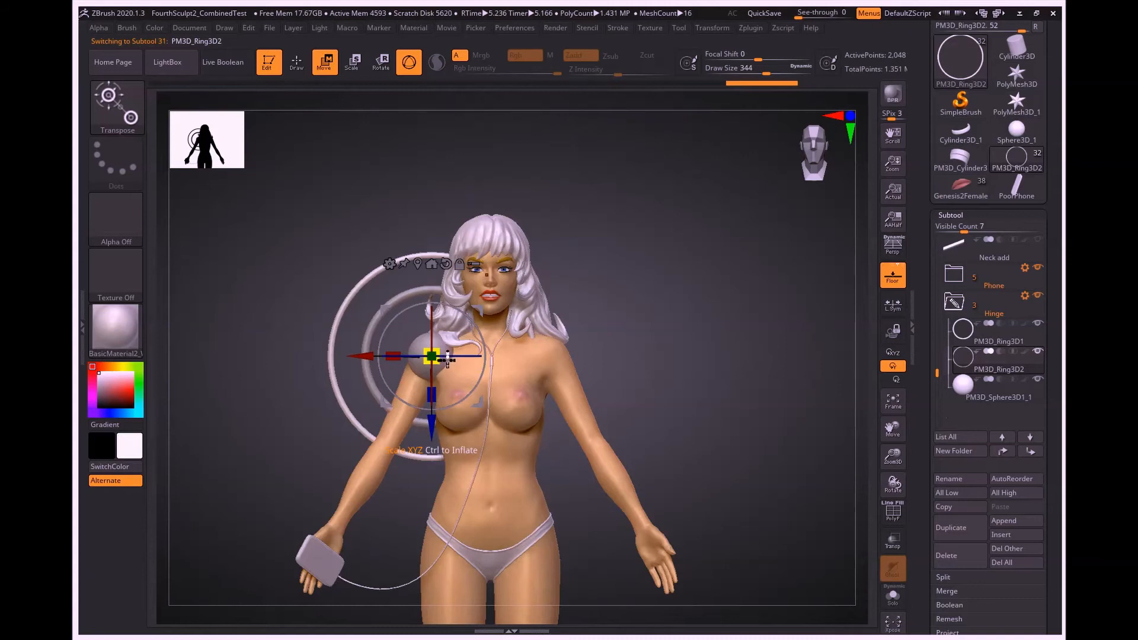
pyautogui.moveTo(449, 359); pyautogui.dragTo(554, 293)
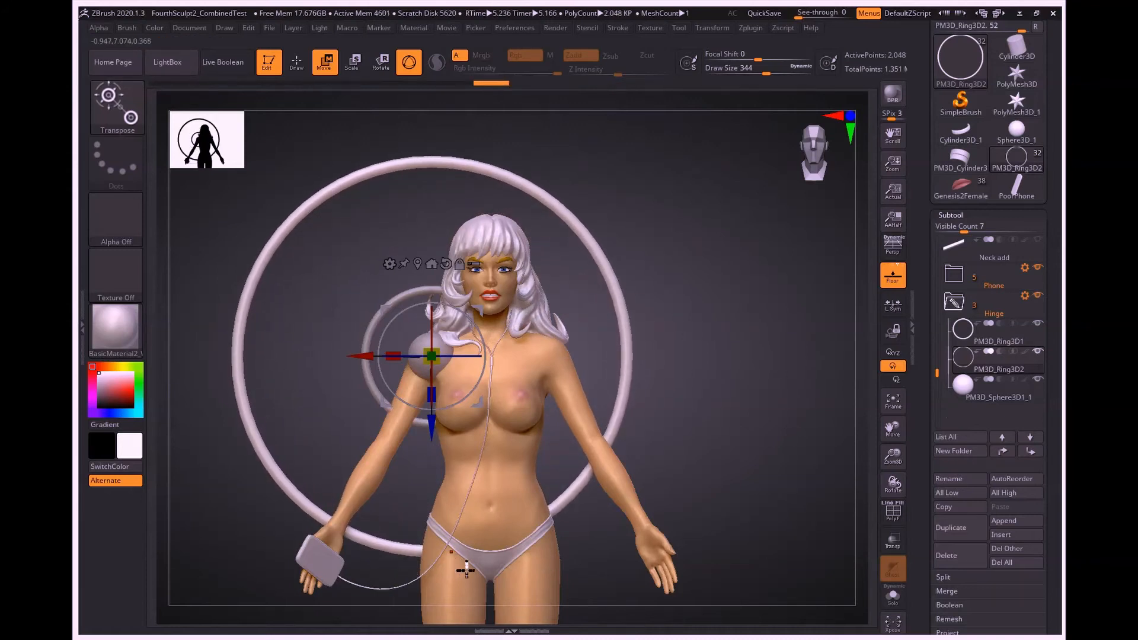
pyautogui.moveTo(1055, 483); pyautogui.dragTo(1057, 366)
pyautogui.click(1001, 439)
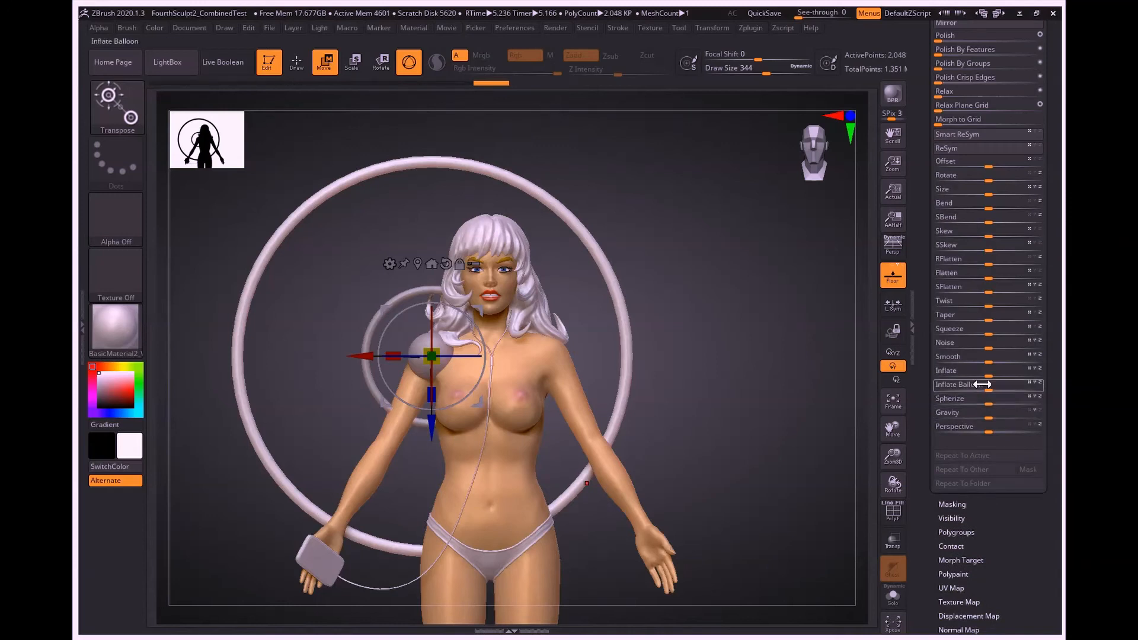
pyautogui.moveTo(985, 370)
pyautogui.mouseDown()
pyautogui.moveTo(953, 374)
pyautogui.moveTo(965, 376)
pyautogui.mouseUp()
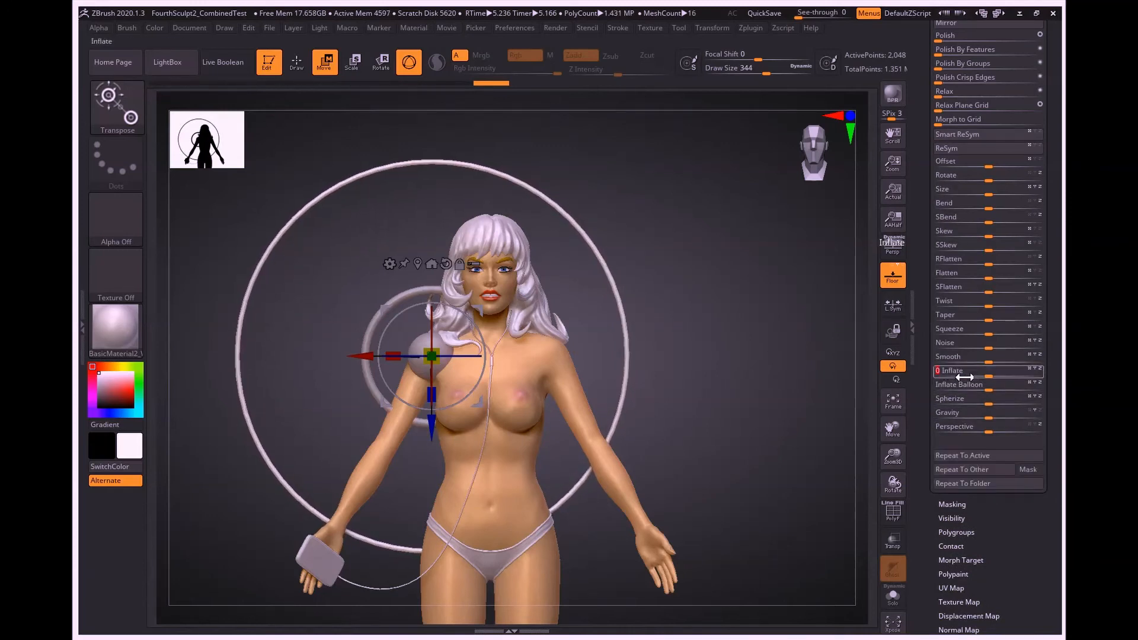
# Select the inner ring, PM3D_Ring3D1, and scale it up around the shoulder to the length of the upper arm.
pyautogui.moveTo(1059, 317); pyautogui.dragTo(1051, 421)
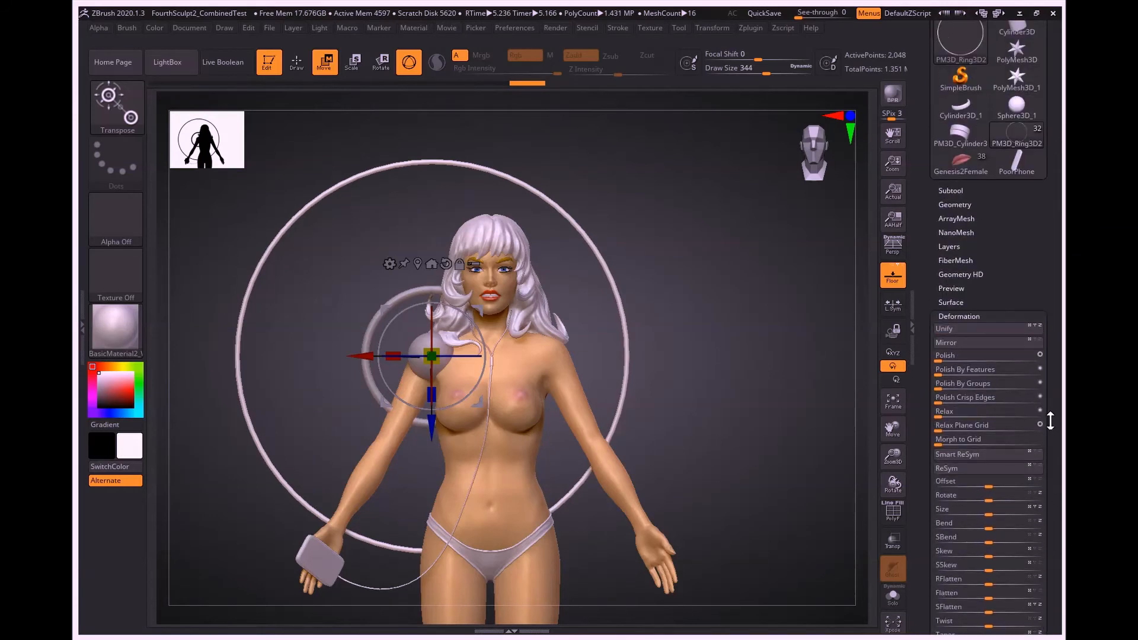
pyautogui.click(951, 191)
pyautogui.click(968, 308)
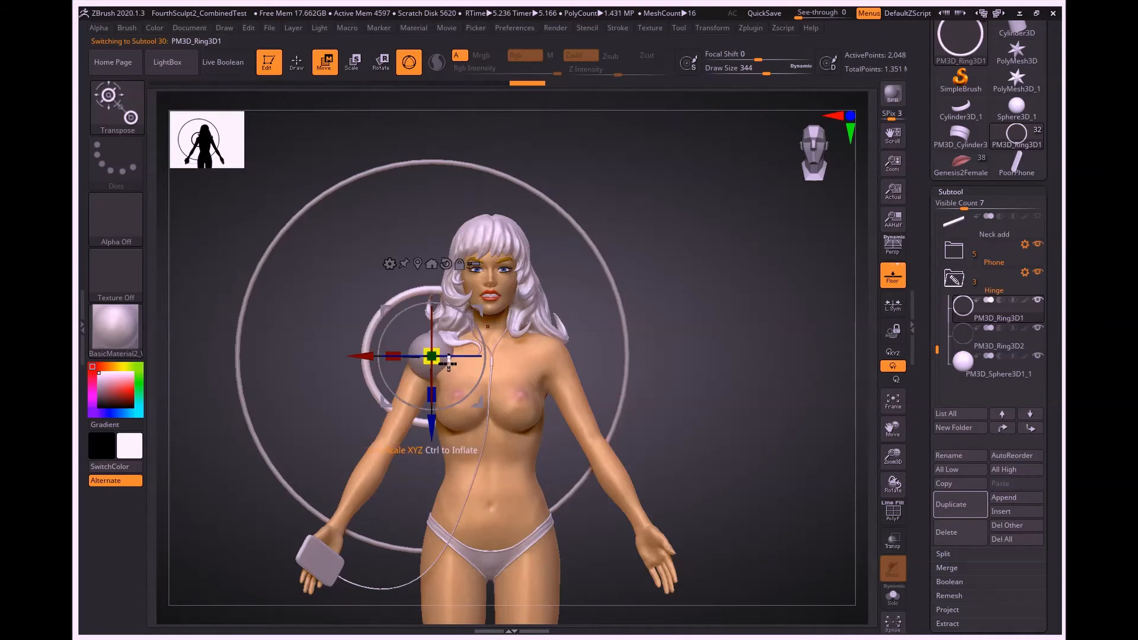
pyautogui.moveTo(449, 363); pyautogui.dragTo(511, 345)
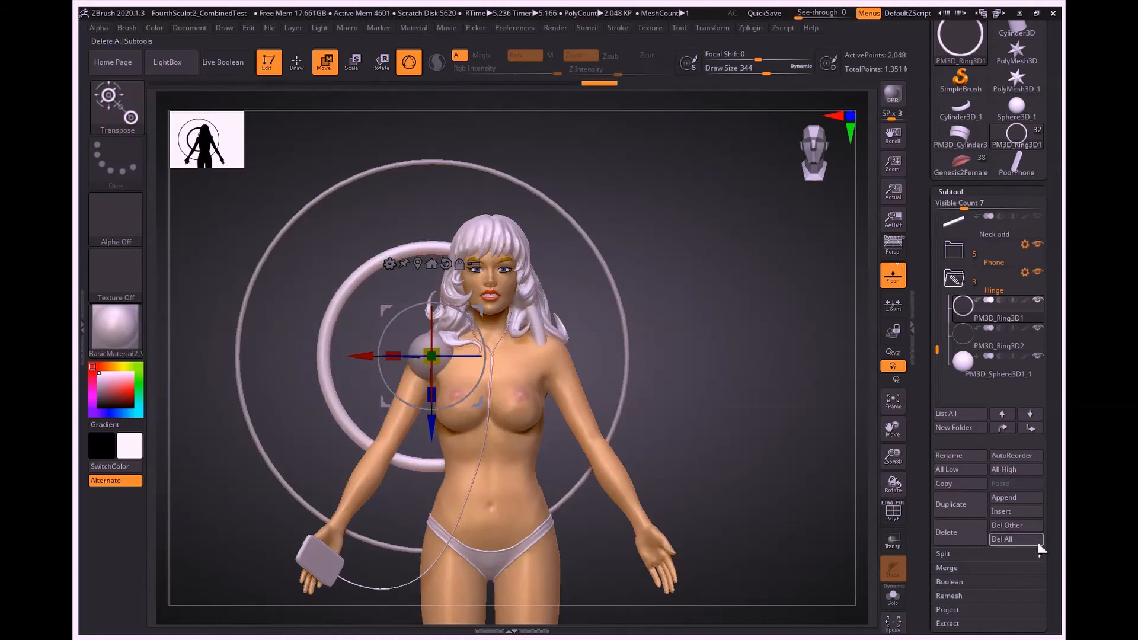
# Thin the inner ring with a negative Inflate deformation and return to Draw mode.
pyautogui.scroll(-10, 1057, 475)
pyautogui.scroll(1, 1017, 453)
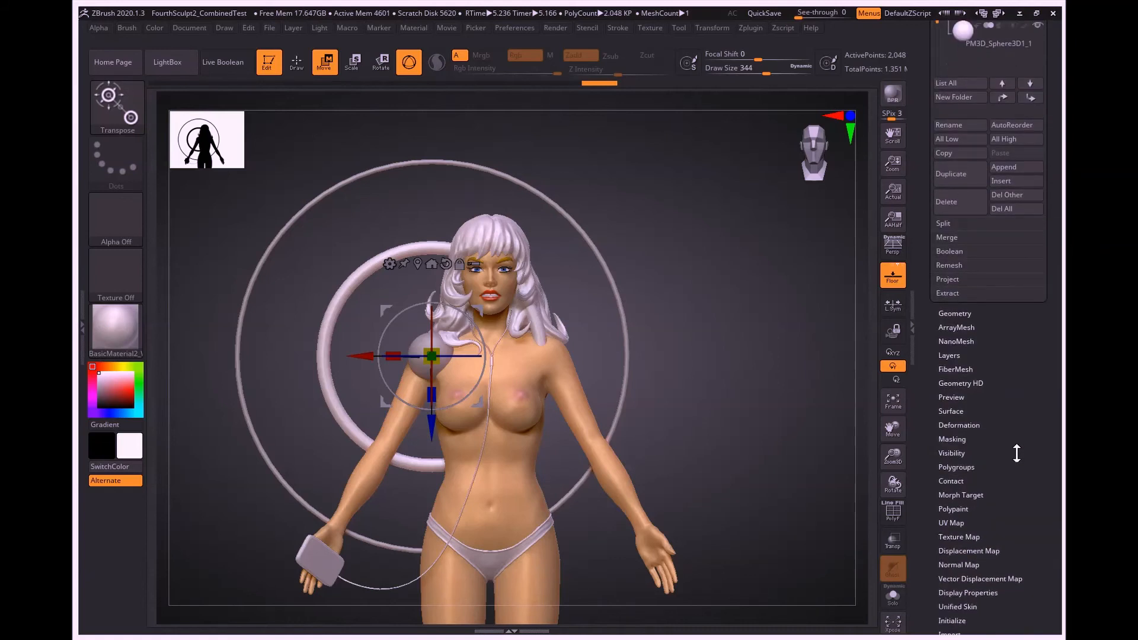
pyautogui.click(991, 427)
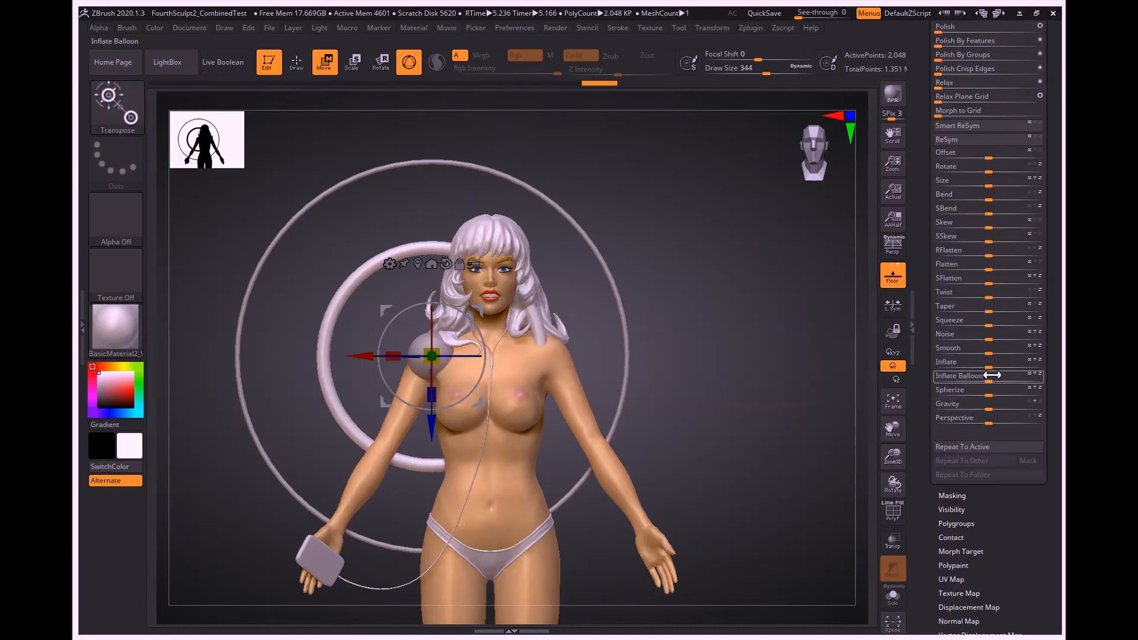
pyautogui.moveTo(997, 369); pyautogui.dragTo(946, 369)
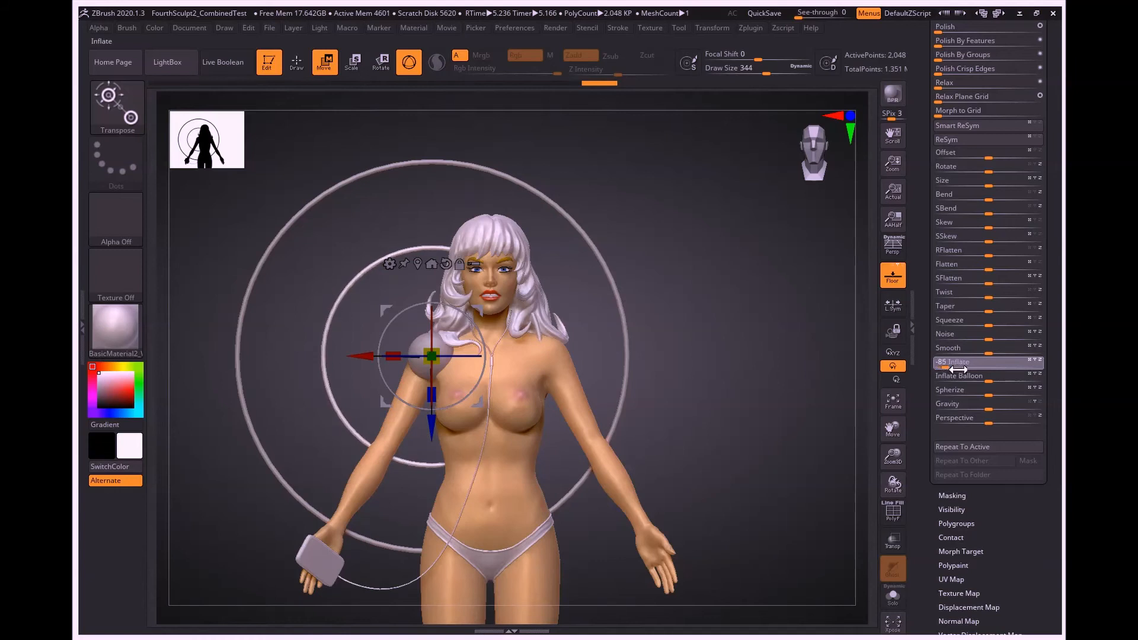
pyautogui.moveTo(958, 369); pyautogui.dragTo(959, 369)
pyautogui.click(297, 59)
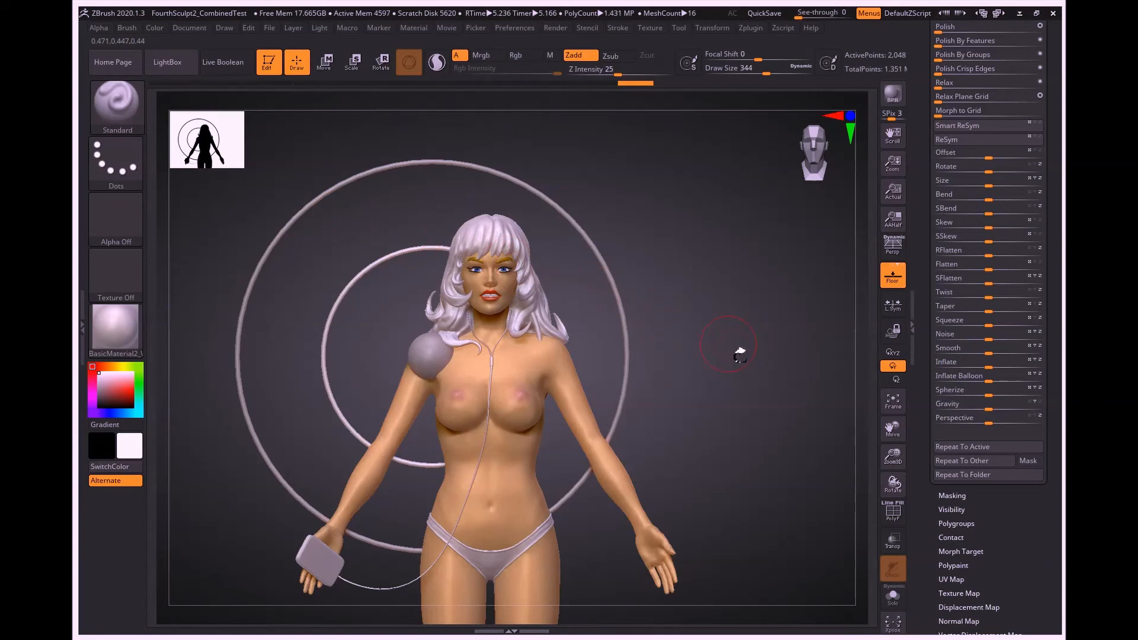
# Hide the Hinge folder in the subtool list and make the HeadAndBody subtool active.
pyautogui.keyDown('alt'); pyautogui.moveTo(748, 386); pyautogui.dragTo(803, 354); pyautogui.keyUp('alt')
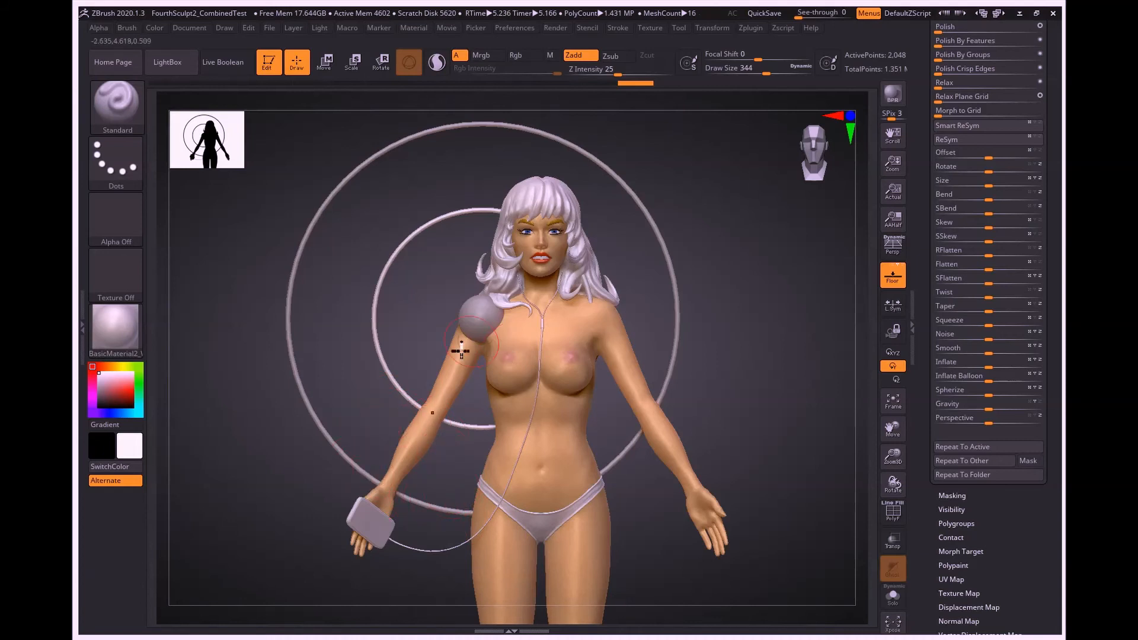
pyautogui.moveTo(259, 350)
pyautogui.mouseDown()
pyautogui.moveTo(305, 371)
pyautogui.moveTo(252, 364)
pyautogui.mouseUp()
pyautogui.moveTo(1058, 280); pyautogui.dragTo(1025, 449)
pyautogui.click(960, 460)
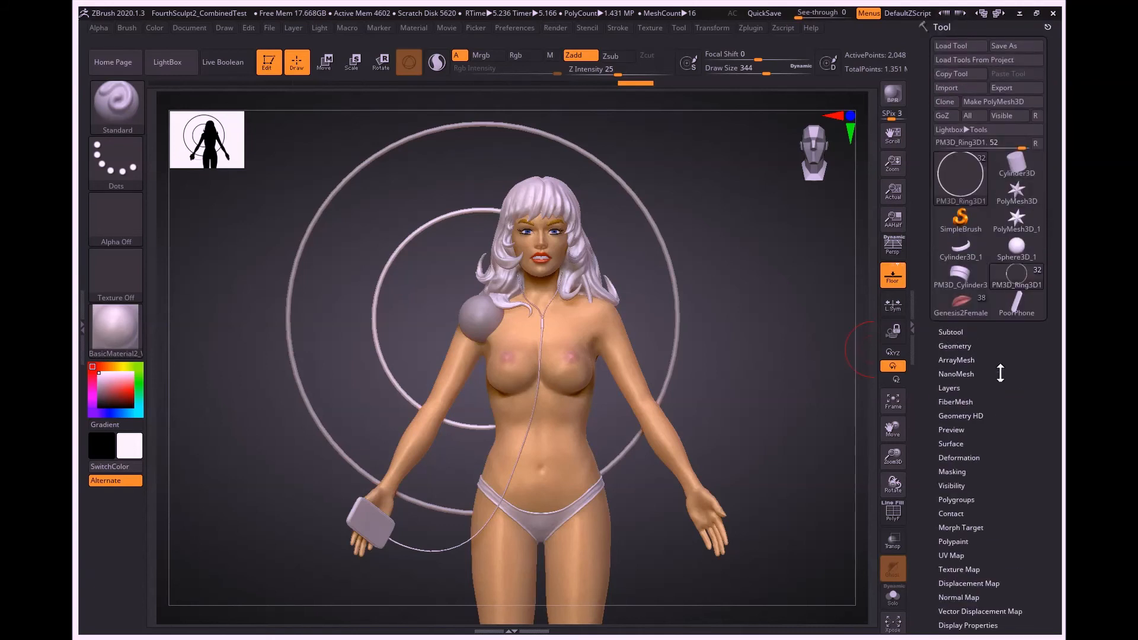
pyautogui.click(943, 332)
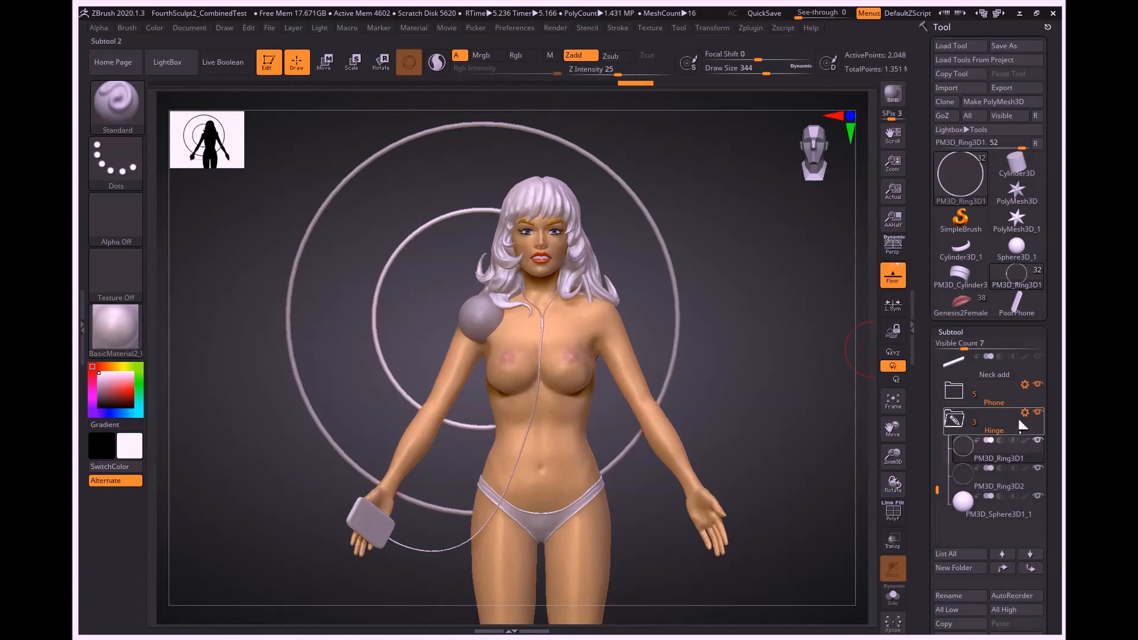
pyautogui.click(1038, 413)
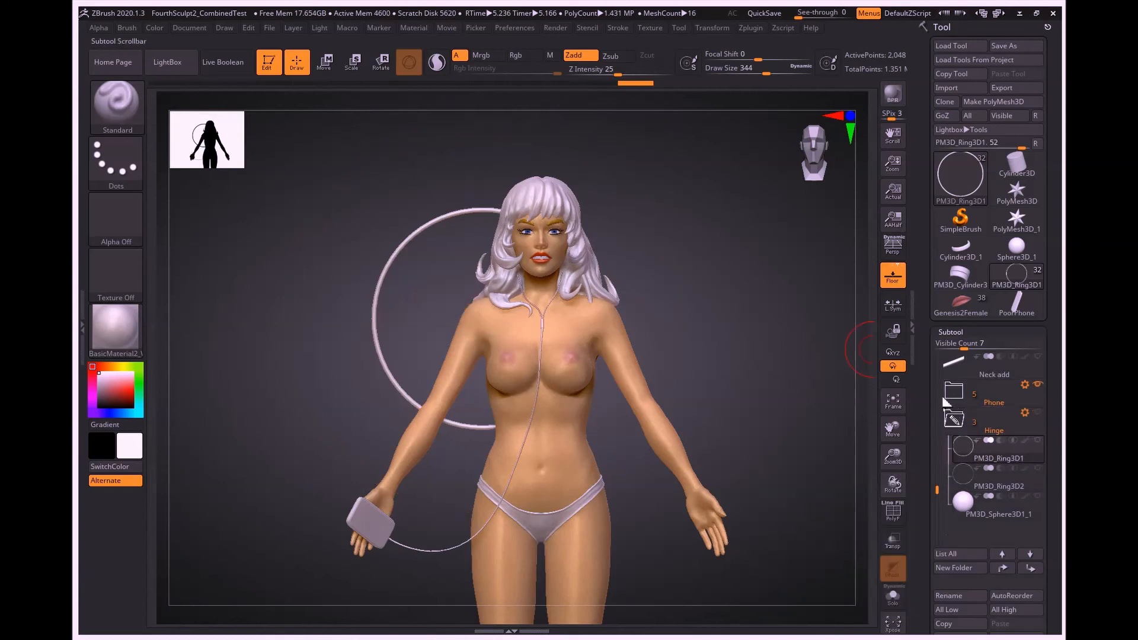
pyautogui.click(963, 367)
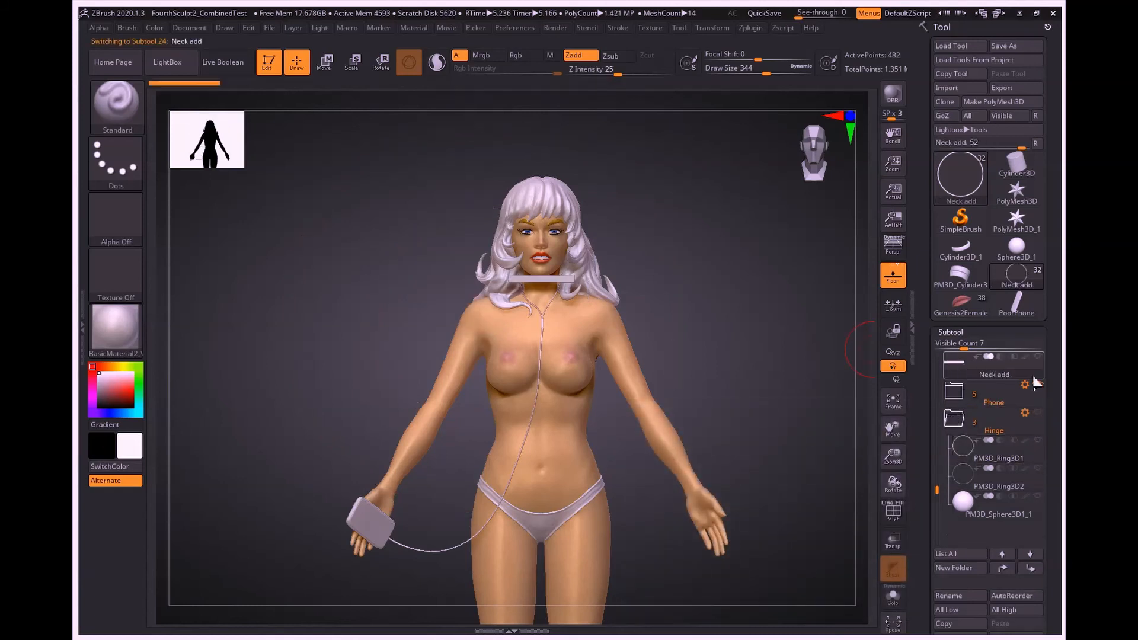
pyautogui.keyDown('alt'); pyautogui.click(626, 348); pyautogui.keyUp('alt')
# Make the Guides folder visible, select its Proportions Body guide beside the figure, and collapse the folder.
pyautogui.moveTo(339, 342)
pyautogui.mouseDown()
pyautogui.moveTo(351, 272)
pyautogui.moveTo(343, 286)
pyautogui.moveTo(359, 323)
pyautogui.moveTo(332, 302)
pyautogui.moveTo(344, 326)
pyautogui.moveTo(326, 312)
pyautogui.moveTo(368, 297)
pyautogui.moveTo(341, 290)
pyautogui.moveTo(371, 358)
pyautogui.moveTo(325, 328)
pyautogui.moveTo(310, 291)
pyautogui.moveTo(308, 313)
pyautogui.moveTo(338, 328)
pyautogui.moveTo(356, 310)
pyautogui.moveTo(346, 322)
pyautogui.moveTo(362, 325)
pyautogui.mouseUp()
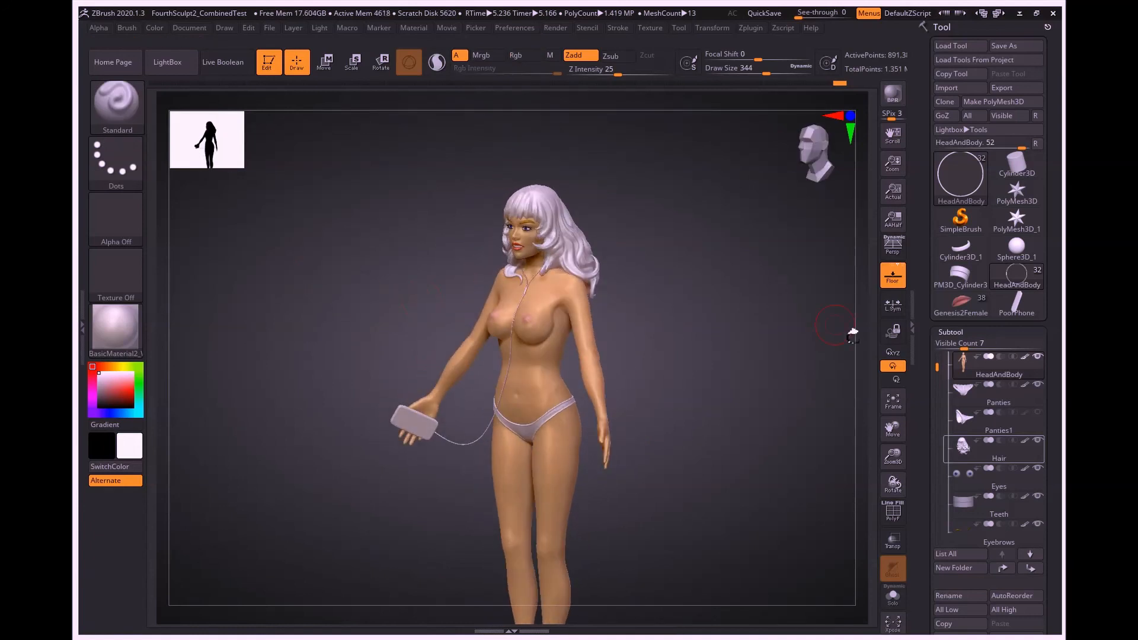
pyautogui.moveTo(678, 250); pyautogui.dragTo(662, 318)
pyautogui.moveTo(662, 318)
pyautogui.mouseDown(button='right')
pyautogui.moveTo(696, 318)
pyautogui.moveTo(685, 298)
pyautogui.moveTo(706, 296)
pyautogui.moveTo(732, 326)
pyautogui.moveTo(722, 304)
pyautogui.moveTo(713, 325)
pyautogui.moveTo(701, 279)
pyautogui.moveTo(710, 285)
pyautogui.mouseUp(button='right')
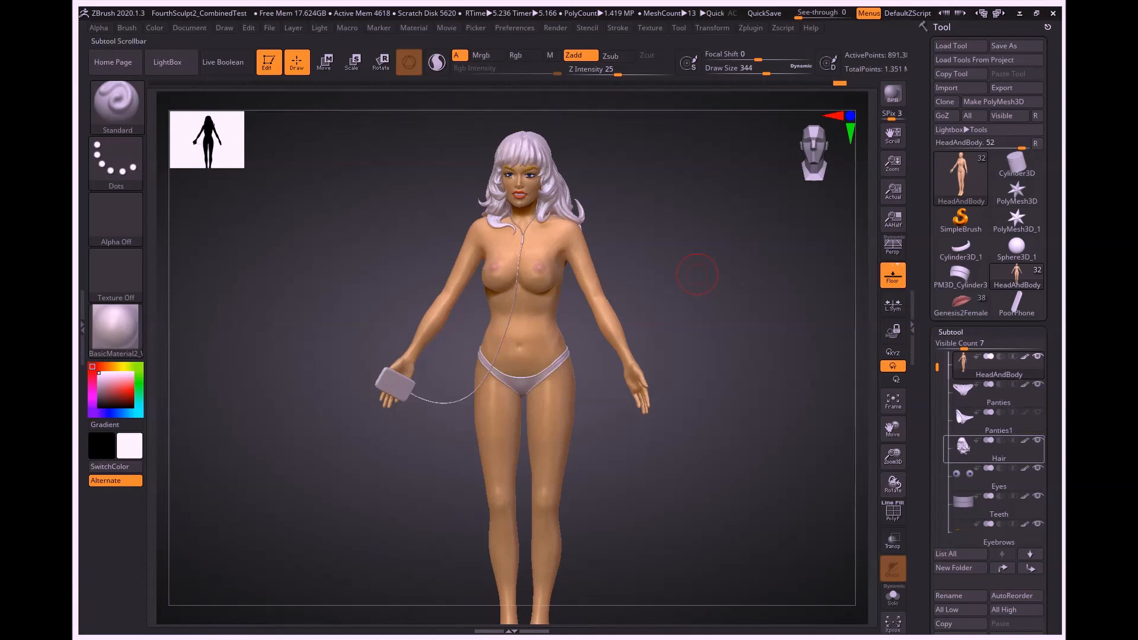
pyautogui.moveTo(937, 377); pyautogui.dragTo(940, 453)
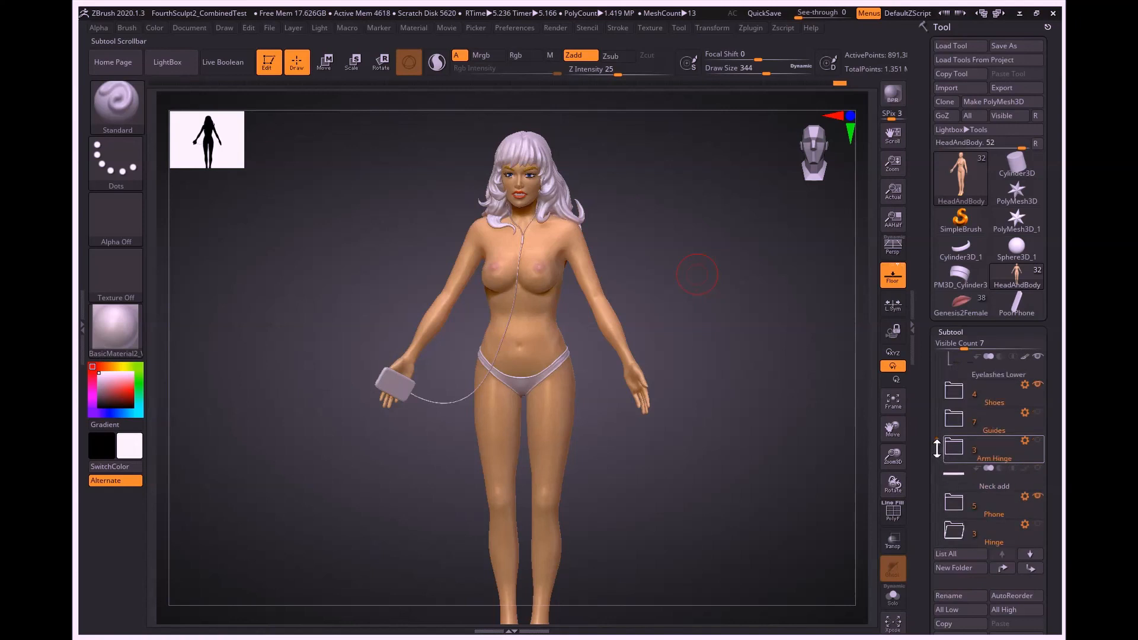
pyautogui.click(1037, 413)
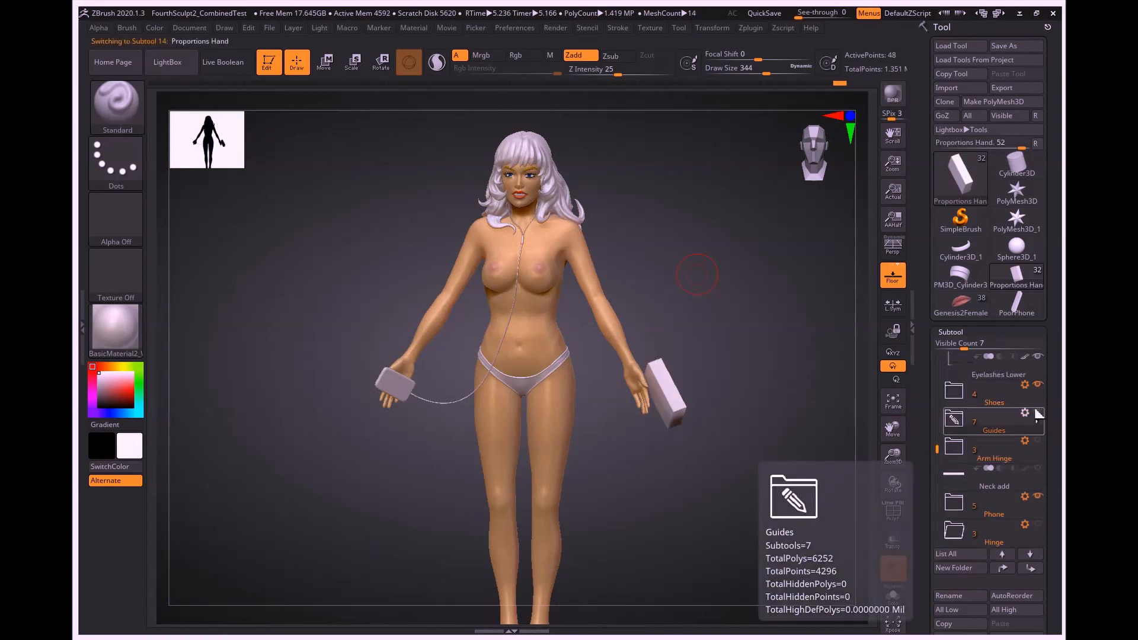
pyautogui.click(1008, 395)
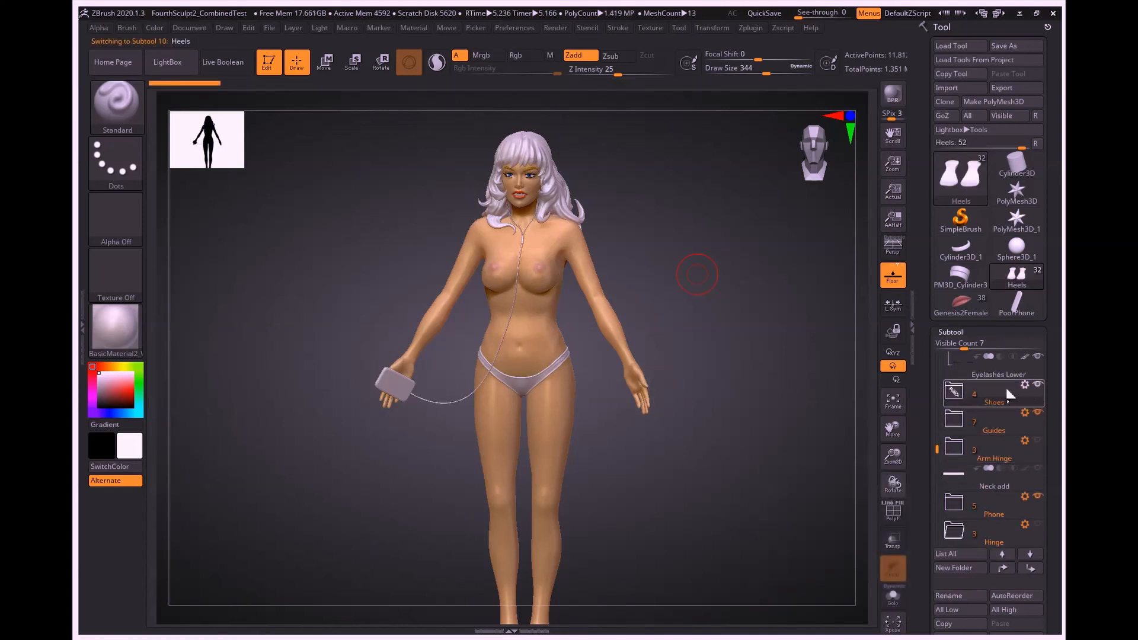
pyautogui.click(953, 419)
pyautogui.click(963, 477)
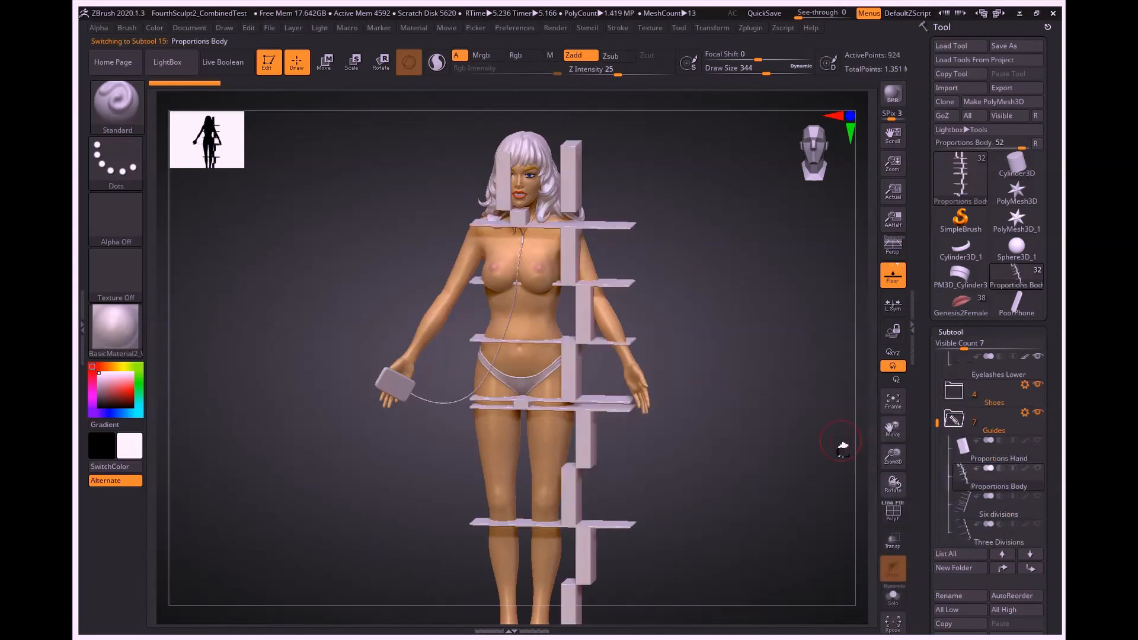
pyautogui.moveTo(793, 422)
pyautogui.mouseDown()
pyautogui.moveTo(767, 406)
pyautogui.moveTo(803, 417)
pyautogui.moveTo(785, 419)
pyautogui.mouseUp()
pyautogui.click(953, 422)
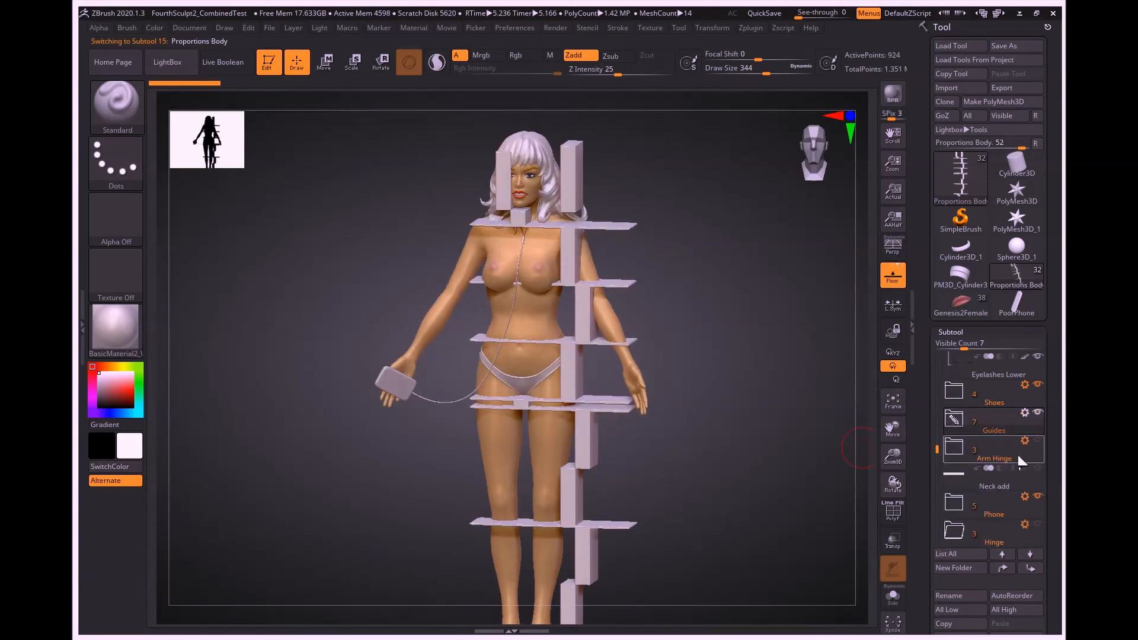
# Show the Arm Hinge folder alongside the proportion guides and frame the whole figure at an angle.
pyautogui.click(1038, 440)
pyautogui.keyDown('alt'); pyautogui.moveTo(772, 418); pyautogui.dragTo(741, 355, button='right'); pyautogui.keyUp('alt')
pyautogui.keyDown('ctrl'); pyautogui.moveTo(741, 409); pyautogui.dragTo(729, 375, button='right'); pyautogui.keyUp('ctrl')
pyautogui.moveTo(731, 377); pyautogui.dragTo(715, 400)
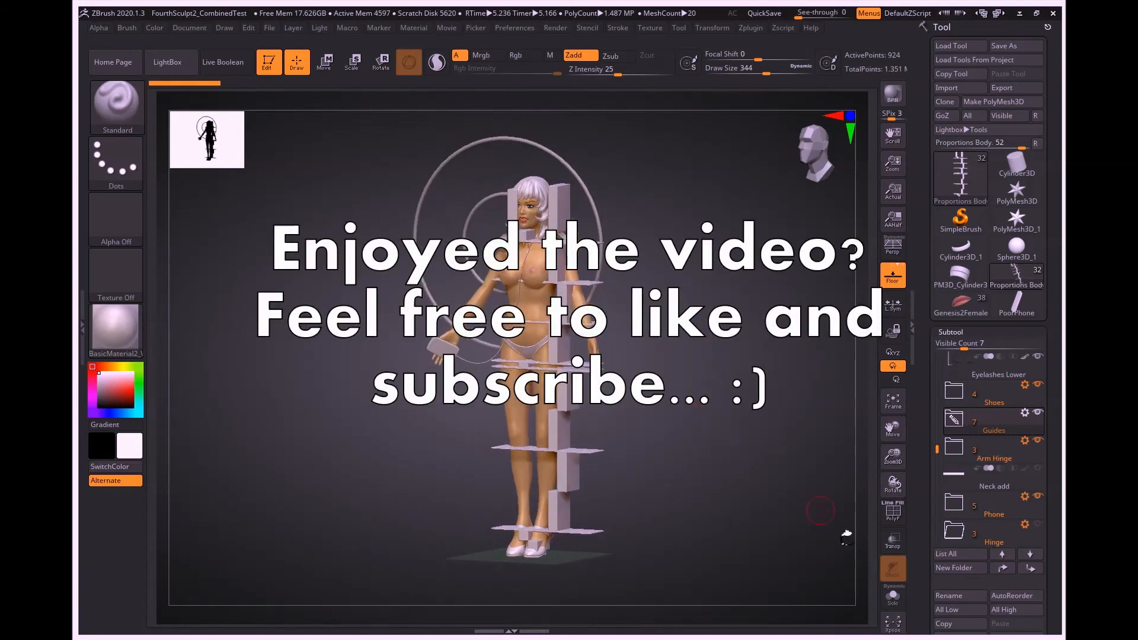